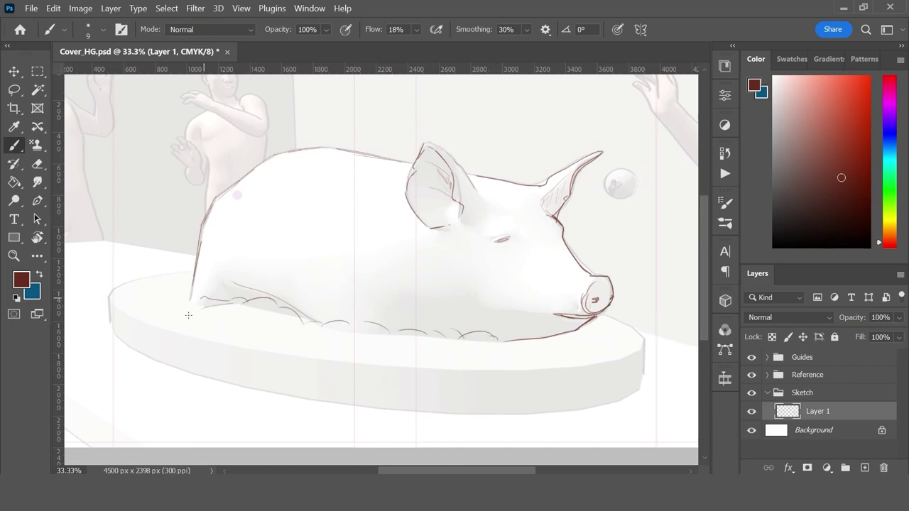
Step: Sketch the oval plate's rim and side edge in dark red and add loose garnish squiggles around the pig
{"action": "left_click_drag", "start_coordinate": [641, 342], "coordinate": [500, 367]}
{"action": "mouse_move", "coordinate": [190, 269]}
{"action": "left_mouse_down"}
{"action": "mouse_move", "coordinate": [270, 355]}
{"action": "mouse_move", "coordinate": [609, 361]}
{"action": "left_mouse_up"}
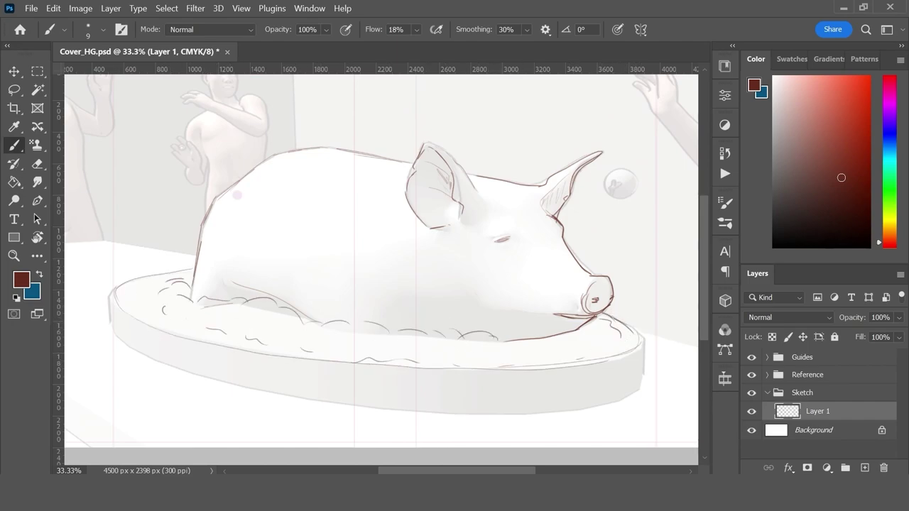
{"action": "left_click_drag", "start_coordinate": [228, 386], "coordinate": [527, 412]}
{"action": "mouse_move", "coordinate": [642, 352]}
{"action": "left_mouse_down"}
{"action": "mouse_move", "coordinate": [587, 402]}
{"action": "mouse_move", "coordinate": [427, 412]}
{"action": "left_mouse_up"}
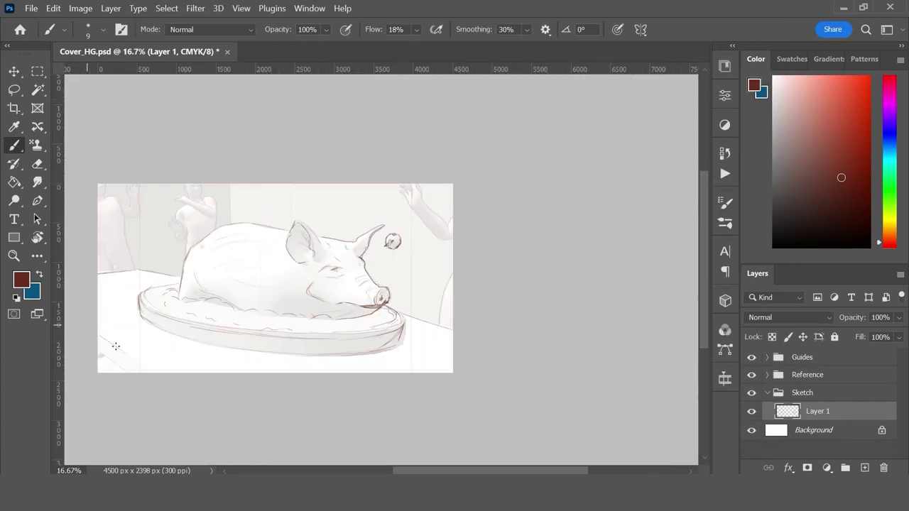
Step: Sketch the background wall edge and the outlines of the standing figures behind the pig
{"action": "left_click_drag", "start_coordinate": [230, 186], "coordinate": [230, 220]}
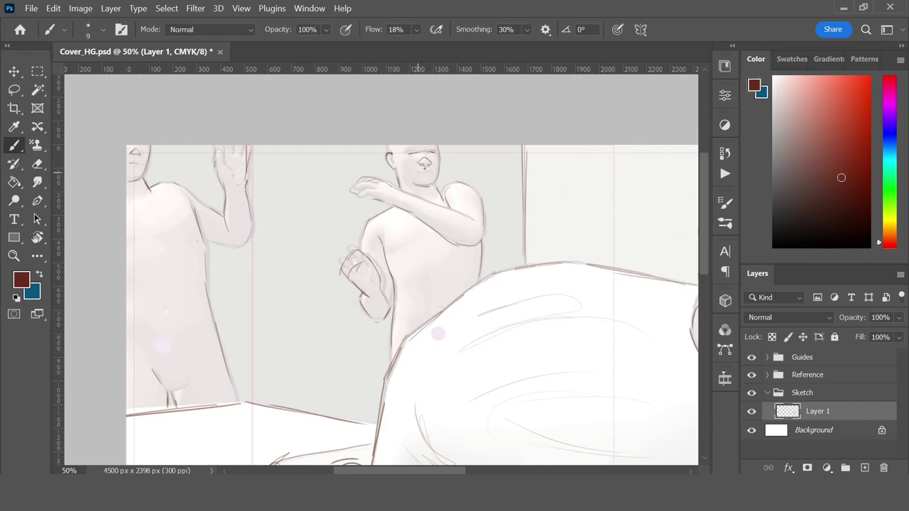
{"action": "left_click_drag", "start_coordinate": [395, 246], "coordinate": [326, 172]}
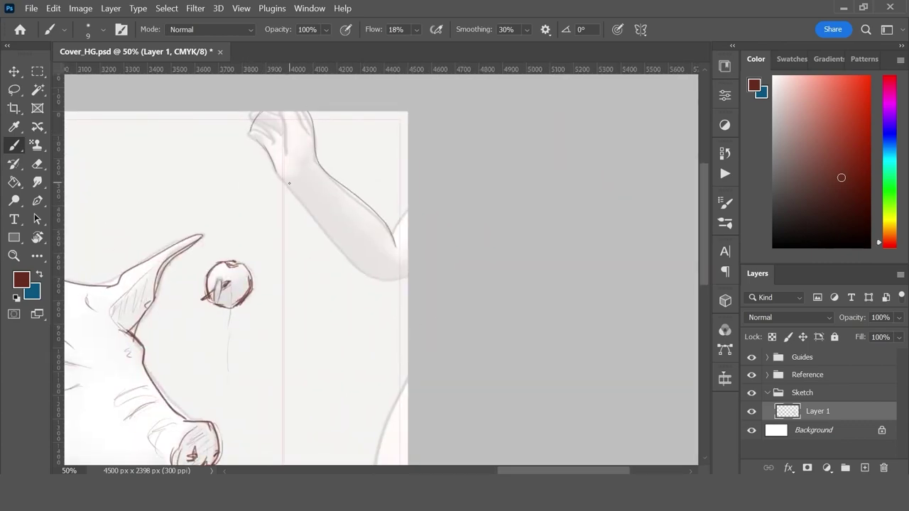
{"action": "scroll", "coordinate": [289, 184], "scroll_direction": "down", "scroll_amount": 3}
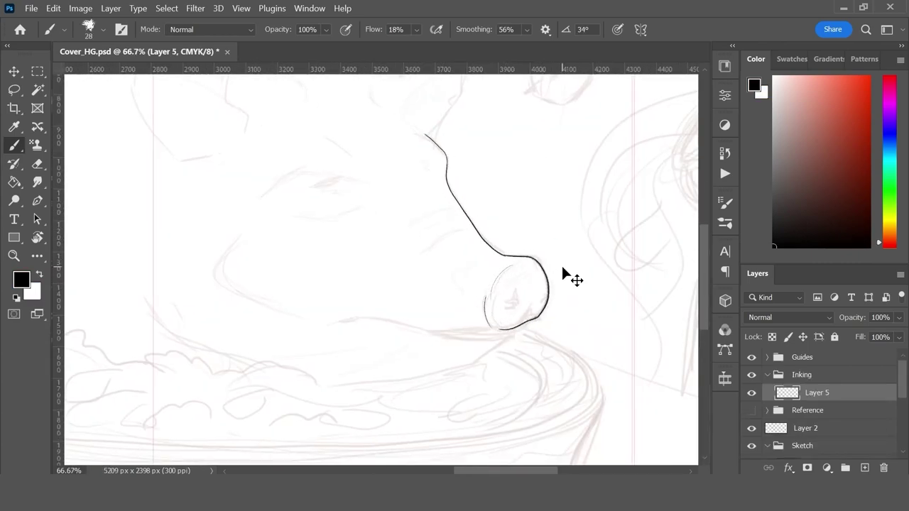
Step: Ink the pig's cheek curve and its long mouth line in black on Layer 5
{"action": "left_click_drag", "start_coordinate": [243, 235], "coordinate": [281, 308]}
{"action": "left_click_drag", "start_coordinate": [239, 240], "coordinate": [279, 306]}
{"action": "left_click_drag", "start_coordinate": [330, 327], "coordinate": [488, 328]}
{"action": "left_click_drag", "start_coordinate": [354, 320], "coordinate": [459, 330]}
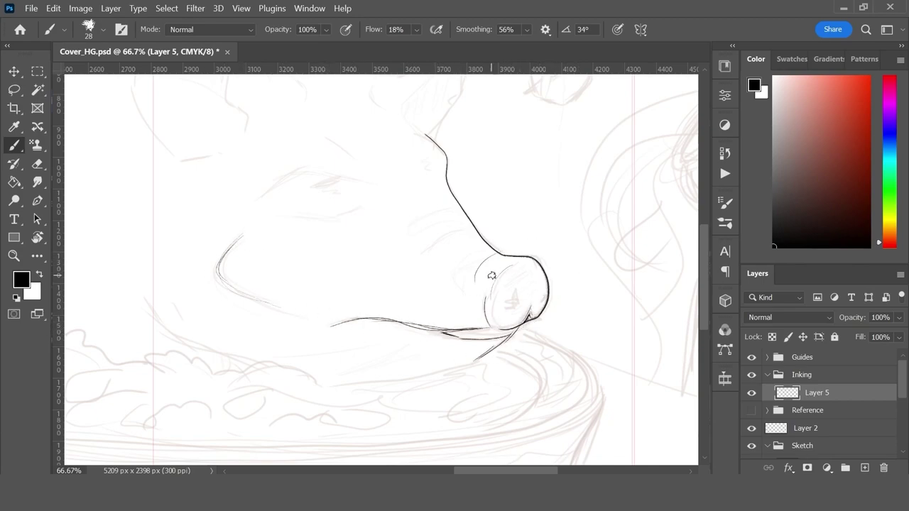
Step: Ink the pig's narrow eye with short dark strokes, undoing the stroke that misses
{"action": "scroll", "coordinate": [543, 278], "scroll_direction": "left", "scroll_amount": 3}
{"action": "left_click_drag", "start_coordinate": [458, 189], "coordinate": [485, 183]}
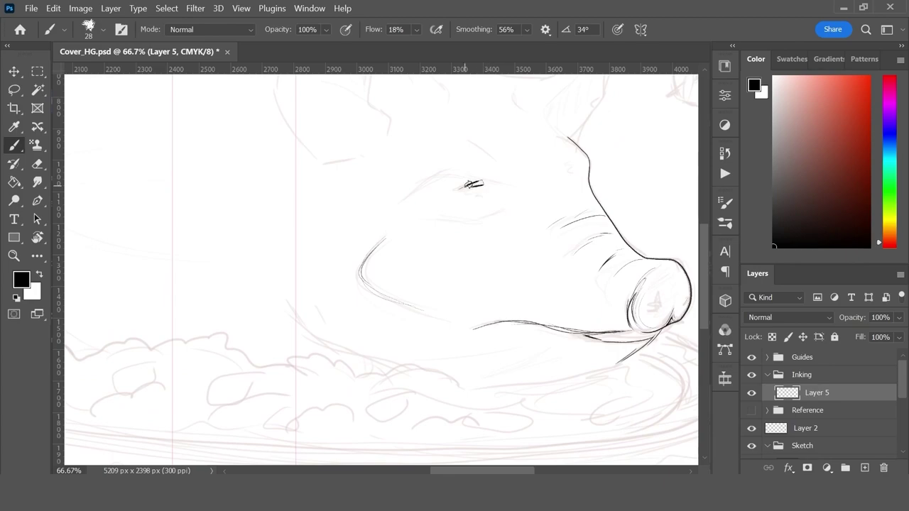
{"action": "key", "text": "ctrl+z"}
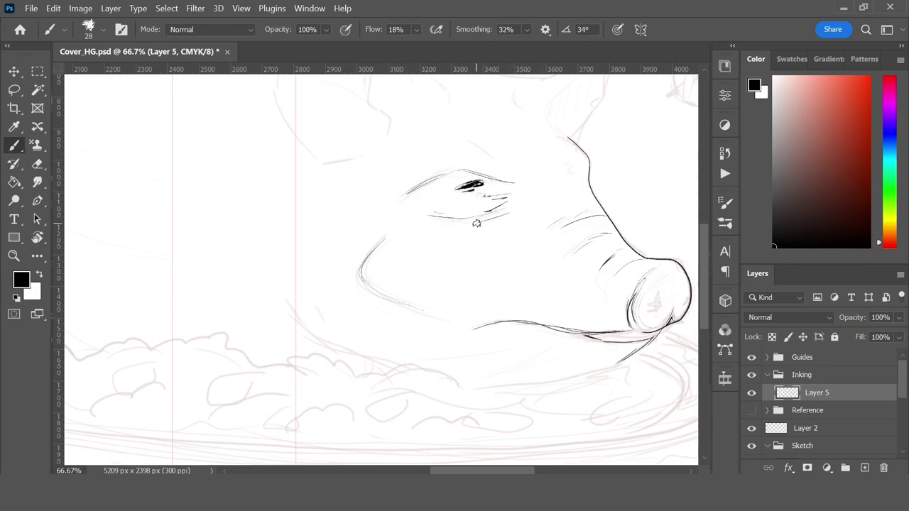
Step: Ink the outer edge, folded rim and inner contour of the pig's pointed far ear
{"action": "scroll", "coordinate": [585, 142], "scroll_direction": "up", "scroll_amount": 3}
{"action": "scroll", "coordinate": [585, 142], "scroll_direction": "right", "scroll_amount": 2}
{"action": "left_click_drag", "start_coordinate": [576, 143], "coordinate": [481, 262]}
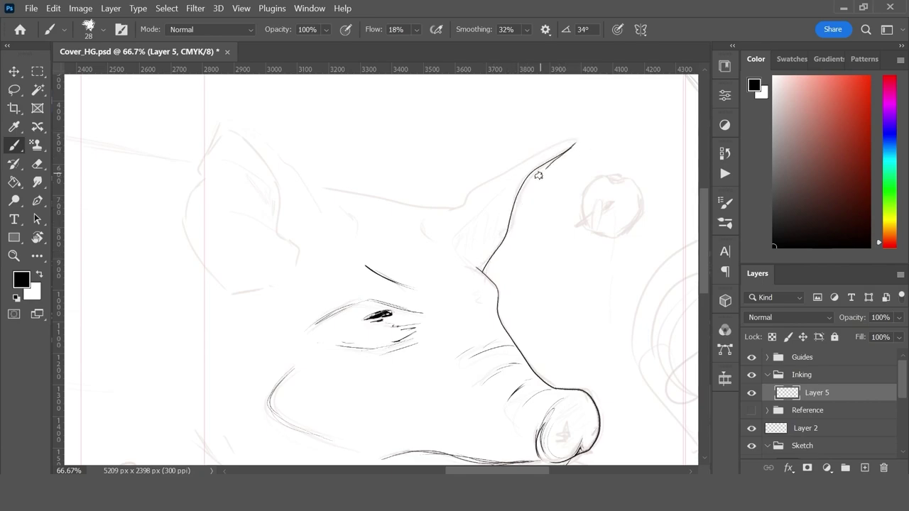
{"action": "key", "text": "ctrl+plus"}
{"action": "left_click_drag", "start_coordinate": [576, 144], "coordinate": [529, 207]}
{"action": "left_click_drag", "start_coordinate": [407, 193], "coordinate": [318, 285]}
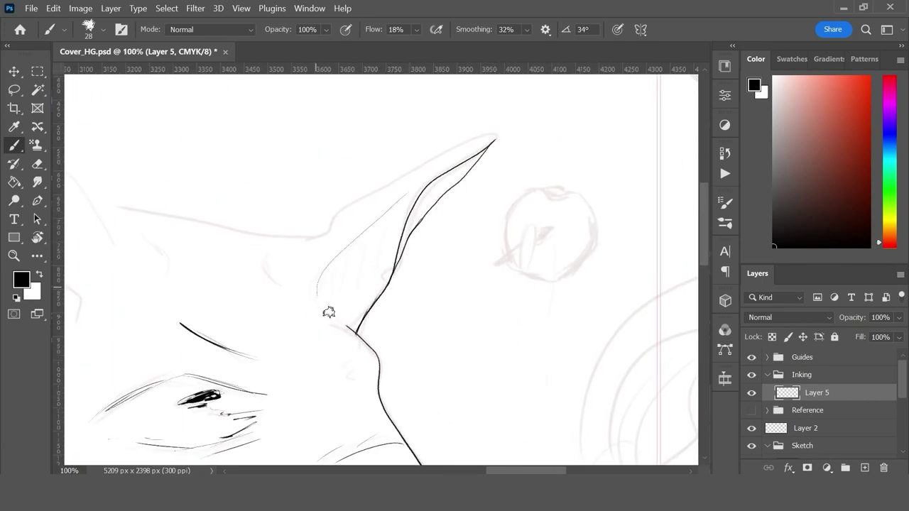
{"action": "left_click_drag", "start_coordinate": [439, 173], "coordinate": [361, 243]}
Step: Ink the top line of the pig's head between the ears and the light creases on its forehead
{"action": "mouse_move", "coordinate": [471, 92]}
{"action": "left_mouse_down"}
{"action": "mouse_move", "coordinate": [683, 199]}
{"action": "mouse_move", "coordinate": [534, 171]}
{"action": "left_mouse_up"}
{"action": "mouse_move", "coordinate": [564, 211]}
{"action": "left_mouse_down"}
{"action": "mouse_move", "coordinate": [518, 219]}
{"action": "mouse_move", "coordinate": [368, 317]}
{"action": "left_mouse_up"}
{"action": "left_click_drag", "start_coordinate": [395, 361], "coordinate": [619, 251]}
{"action": "left_click_drag", "start_coordinate": [568, 220], "coordinate": [565, 267]}
{"action": "left_click_drag", "start_coordinate": [444, 214], "coordinate": [449, 283]}
{"action": "left_click_drag", "start_coordinate": [591, 207], "coordinate": [384, 179]}
{"action": "left_click_drag", "start_coordinate": [462, 257], "coordinate": [435, 284]}
{"action": "left_click_drag", "start_coordinate": [398, 213], "coordinate": [462, 297]}
Step: Ink the outline and inner folds of the pig's near ear, undoing the faulty stroke at its base
{"action": "mouse_move", "coordinate": [466, 295]}
{"action": "left_mouse_down"}
{"action": "mouse_move", "coordinate": [430, 232]}
{"action": "mouse_move", "coordinate": [317, 152]}
{"action": "left_mouse_up"}
{"action": "left_click_drag", "start_coordinate": [316, 154], "coordinate": [329, 414]}
{"action": "left_click_drag", "start_coordinate": [379, 409], "coordinate": [334, 415]}
{"action": "key", "text": "ctrl+z"}
{"action": "mouse_move", "coordinate": [339, 170]}
{"action": "left_mouse_down"}
{"action": "mouse_move", "coordinate": [423, 382]}
{"action": "mouse_move", "coordinate": [401, 405]}
{"action": "left_mouse_up"}
{"action": "mouse_move", "coordinate": [393, 277]}
{"action": "left_mouse_down"}
{"action": "mouse_move", "coordinate": [311, 210]}
{"action": "mouse_move", "coordinate": [290, 226]}
{"action": "left_mouse_up"}
{"action": "left_click_drag", "start_coordinate": [310, 292], "coordinate": [414, 347]}
{"action": "left_click_drag", "start_coordinate": [389, 299], "coordinate": [368, 104]}
{"action": "mouse_move", "coordinate": [445, 101]}
{"action": "left_mouse_down"}
{"action": "mouse_move", "coordinate": [428, 149]}
{"action": "mouse_move", "coordinate": [437, 162]}
{"action": "left_mouse_up"}
Step: Ink the short fold lines at the pig's neck and under its jaw
{"action": "key", "text": "ctrl+minus"}
{"action": "key", "text": "ctrl+minus"}
{"action": "left_click_drag", "start_coordinate": [326, 347], "coordinate": [343, 377]}
{"action": "left_click_drag", "start_coordinate": [321, 355], "coordinate": [333, 369]}
{"action": "left_click_drag", "start_coordinate": [397, 397], "coordinate": [346, 387]}
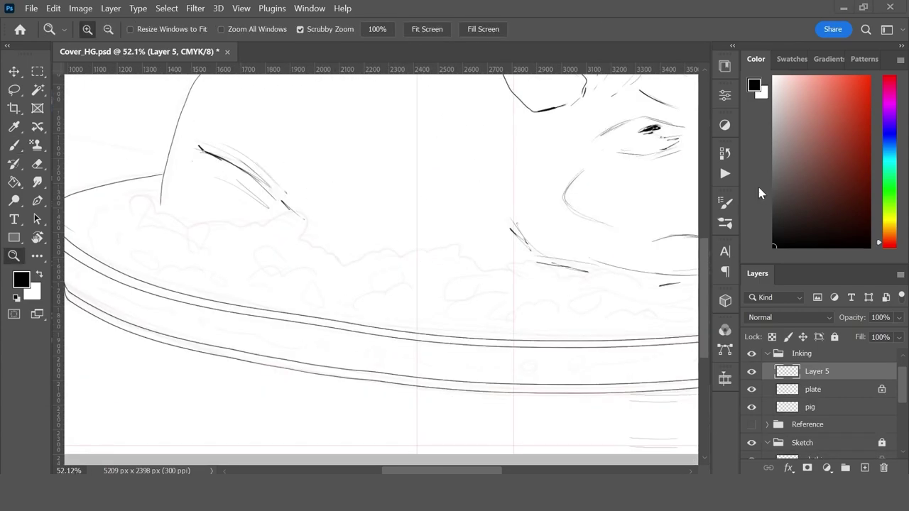
Step: Choose the 25 px brush and try to ink a curved scroll line along the plate's side band
{"action": "left_click", "coordinate": [14, 145]}
{"action": "left_click", "coordinate": [103, 29]}
{"action": "left_click", "coordinate": [78, 363]}
{"action": "left_click", "coordinate": [345, 317]}
{"action": "mouse_move", "coordinate": [387, 352]}
{"action": "left_mouse_down"}
{"action": "mouse_move", "coordinate": [353, 351]}
{"action": "mouse_move", "coordinate": [563, 371]}
{"action": "mouse_move", "coordinate": [511, 357]}
{"action": "mouse_move", "coordinate": [561, 374]}
{"action": "left_mouse_up"}
{"action": "key", "text": "ctrl+z"}
Step: Raise the brush smoothing and try the curling end of the scroll ornament on the plate's side, undoing the last strokes
{"action": "left_click", "coordinate": [527, 30]}
{"action": "left_click", "coordinate": [571, 46]}
{"action": "mouse_move", "coordinate": [432, 348]}
{"action": "left_mouse_down"}
{"action": "mouse_move", "coordinate": [404, 390]}
{"action": "mouse_move", "coordinate": [419, 372]}
{"action": "left_mouse_up"}
{"action": "mouse_move", "coordinate": [474, 361]}
{"action": "left_mouse_down"}
{"action": "mouse_move", "coordinate": [464, 373]}
{"action": "mouse_move", "coordinate": [481, 366]}
{"action": "left_mouse_up"}
{"action": "key", "text": "ctrl+z"}
{"action": "key", "text": "ctrl+z"}
Step: Set the brush smoothing to 2% and ink a solid pointed oval accent beside the scroll's curl
{"action": "left_click", "coordinate": [526, 30]}
{"action": "left_click", "coordinate": [524, 46]}
{"action": "left_click_drag", "start_coordinate": [481, 296], "coordinate": [480, 314]}
{"action": "key", "text": "ctrl+minus"}
{"action": "key", "text": "ctrl+minus"}
{"action": "key", "text": "ctrl+minus"}
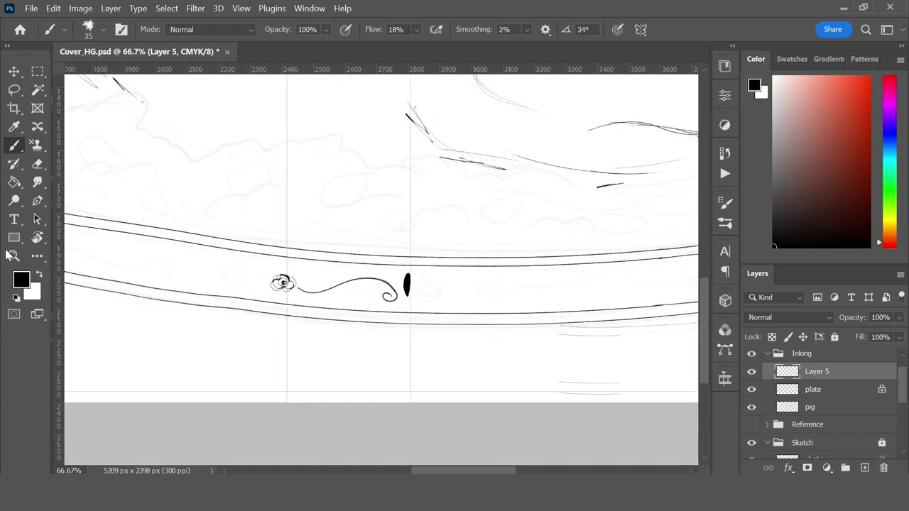
Step: Clean up the ornament's stray line parts with a chosen eraser tip
{"action": "scroll", "coordinate": [284, 271], "scroll_direction": "up", "scroll_amount": 10}
{"action": "key", "text": "e"}
{"action": "left_click", "coordinate": [93, 30]}
{"action": "left_click", "coordinate": [84, 49]}
{"action": "mouse_move", "coordinate": [331, 359]}
{"action": "left_mouse_down"}
{"action": "mouse_move", "coordinate": [323, 339]}
{"action": "mouse_move", "coordinate": [283, 320]}
{"action": "left_mouse_up"}
{"action": "left_click_drag", "start_coordinate": [321, 334], "coordinate": [331, 376]}
{"action": "left_click_drag", "start_coordinate": [183, 366], "coordinate": [154, 384]}
Step: Select the rosette and its scroll on the plate's side with the Lasso, leaving out the black oval accent
{"action": "key", "text": "ctrl+minus"}
{"action": "key", "text": "ctrl+minus"}
{"action": "key", "text": "ctrl+minus"}
{"action": "key", "text": "ctrl+minus"}
{"action": "key", "text": "ctrl+minus"}
{"action": "key", "text": "ctrl+minus"}
{"action": "key", "text": "ctrl+minus"}
{"action": "key", "text": "ctrl+minus"}
{"action": "key", "text": "ctrl+minus"}
{"action": "key", "text": "z"}
{"action": "left_click_drag", "start_coordinate": [370, 289], "coordinate": [426, 295]}
{"action": "key", "text": "b"}
{"action": "key", "text": "ctrl+minus"}
{"action": "key", "text": "ctrl+minus"}
{"action": "key", "text": "ctrl+minus"}
{"action": "key", "text": "l"}
{"action": "mouse_move", "coordinate": [524, 258]}
{"action": "left_mouse_down"}
{"action": "mouse_move", "coordinate": [405, 293]}
{"action": "mouse_move", "coordinate": [524, 260]}
{"action": "mouse_move", "coordinate": [496, 259]}
{"action": "left_mouse_up"}
Step: Try to copy the lassoed ornament without its layer being active
{"action": "key", "text": "ctrl+j"}
{"action": "key", "text": "v"}
{"action": "left_click", "coordinate": [104, 10]}
{"action": "key", "text": "Delete"}
{"action": "left_click", "coordinate": [19, 86]}
{"action": "key", "text": "ctrl+c"}
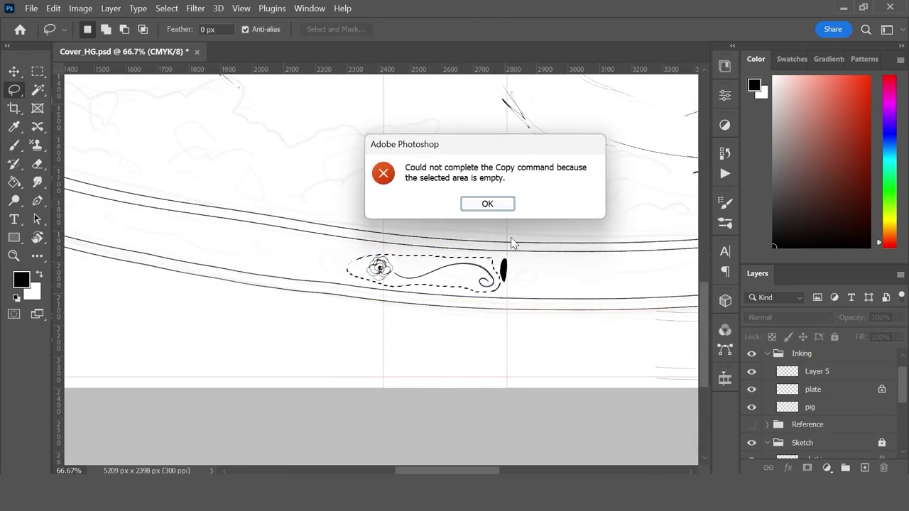
{"action": "left_click", "coordinate": [487, 204]}
Step: Copy the selected rosette and scroll from Layer 5 and paste them as a new layer
{"action": "left_click", "coordinate": [817, 371]}
{"action": "key", "text": "ctrl+c"}
{"action": "key", "text": "ctrl+v"}
Step: Shift the pasted ornament horizontally to the right along the plate's side with the Move tool
{"action": "left_click", "coordinate": [53, 10]}
{"action": "left_click", "coordinate": [14, 71]}
{"action": "key", "text": "shift+Right"}
{"action": "key", "text": "shift+Right"}
{"action": "key", "text": "shift+Right"}
{"action": "key", "text": "shift+Right"}
{"action": "key", "text": "shift+Right"}
{"action": "key", "text": "shift+Right"}
{"action": "key", "text": "shift+Right"}
{"action": "key", "text": "shift+Right"}
{"action": "key", "text": "shift+Right"}
{"action": "key", "text": "shift+Right"}
{"action": "key", "text": "shift+Right"}
{"action": "key", "text": "shift+Right"}
{"action": "key", "text": "shift+Right"}
{"action": "key", "text": "shift+Right"}
Step: Flip the pasted ornament horizontally
{"action": "left_click", "coordinate": [74, 10]}
{"action": "mouse_move", "coordinate": [54, 9]}
{"action": "mouse_move", "coordinate": [170, 314]}
{"action": "left_click", "coordinate": [272, 315]}
Step: Shift the flipped ornament further right so it mirrors the original on the other side of the black oval accent
{"action": "key", "text": "shift+Right"}
{"action": "key", "text": "shift+Right"}
{"action": "key", "text": "shift+Right"}
{"action": "key", "text": "shift+Right"}
{"action": "key", "text": "shift+Right"}
{"action": "key", "text": "shift+Right"}
{"action": "key", "text": "shift+Right"}
{"action": "key", "text": "shift+Right"}
{"action": "key", "text": "shift+Right"}
{"action": "key", "text": "shift+Right"}
{"action": "key", "text": "shift+Right"}
{"action": "key", "text": "shift+Right"}
{"action": "key", "text": "shift+Right"}
{"action": "key", "text": "shift+Right"}
{"action": "key", "text": "shift+Right"}
{"action": "key", "text": "shift+Right"}
{"action": "key", "text": "shift+Right"}
{"action": "key", "text": "shift+Right"}
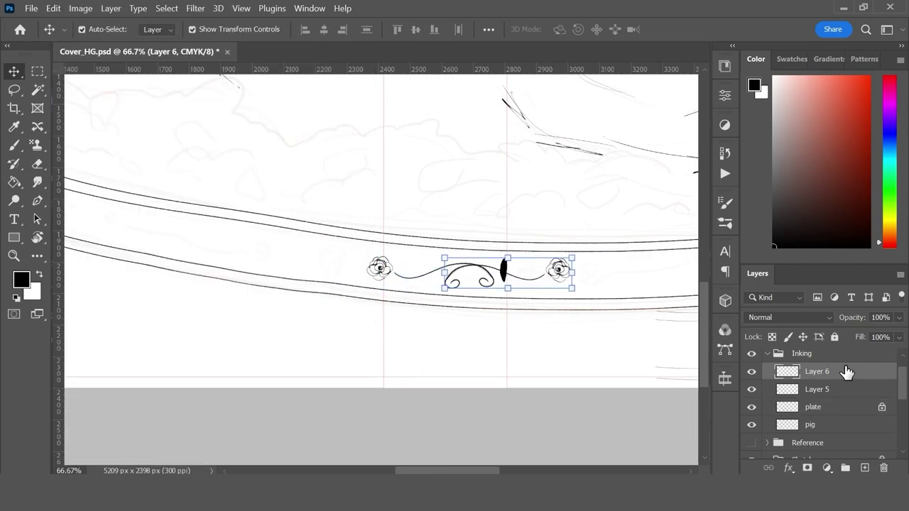
{"action": "key", "text": "shift+Right"}
{"action": "key", "text": "shift+Right"}
{"action": "key", "text": "shift+Right"}
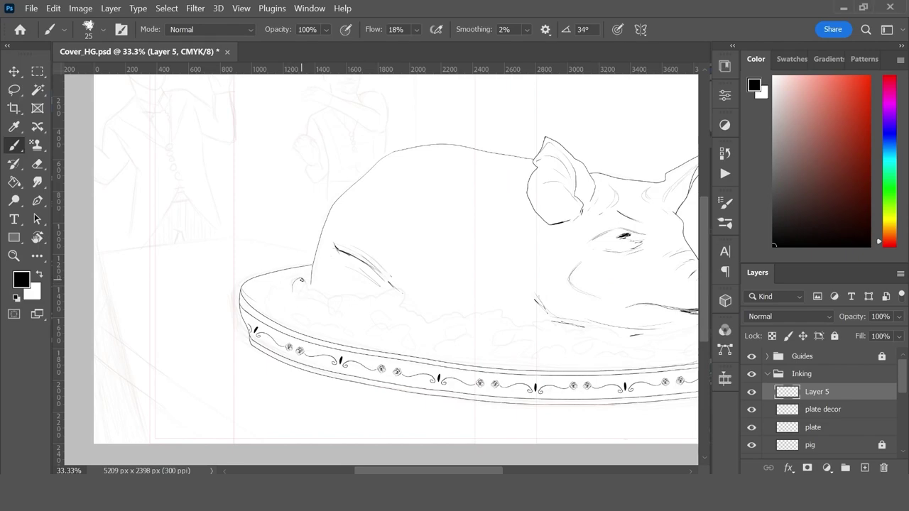
Step: Set the brush smoothing to 80% and ink the garnish's bumpy upper outline along the pig's belly and jaw on Layer 5
{"action": "key", "text": "alt+8"}
{"action": "left_click_drag", "start_coordinate": [294, 282], "coordinate": [409, 308]}
{"action": "key", "text": "ctrl+z"}
{"action": "scroll", "coordinate": [575, 357], "scroll_direction": "up", "scroll_amount": 1}
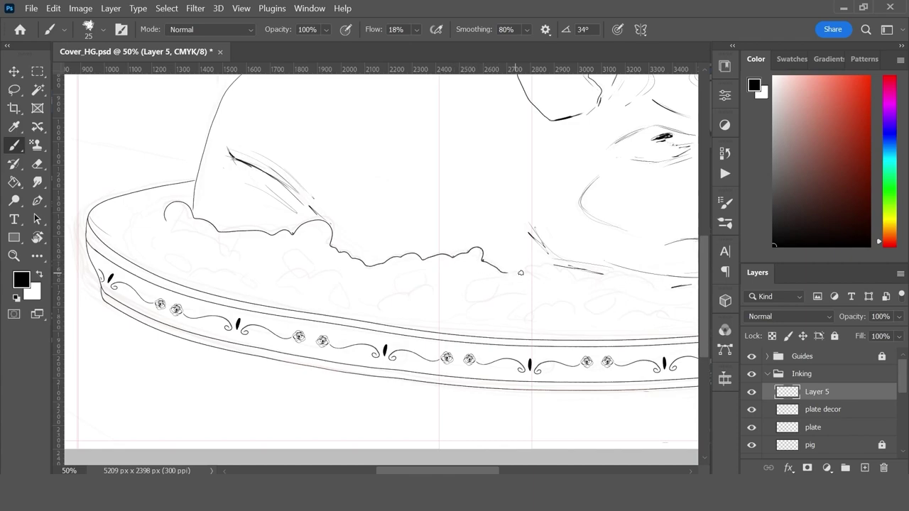
{"action": "scroll", "coordinate": [610, 310], "scroll_direction": "right", "scroll_amount": 3}
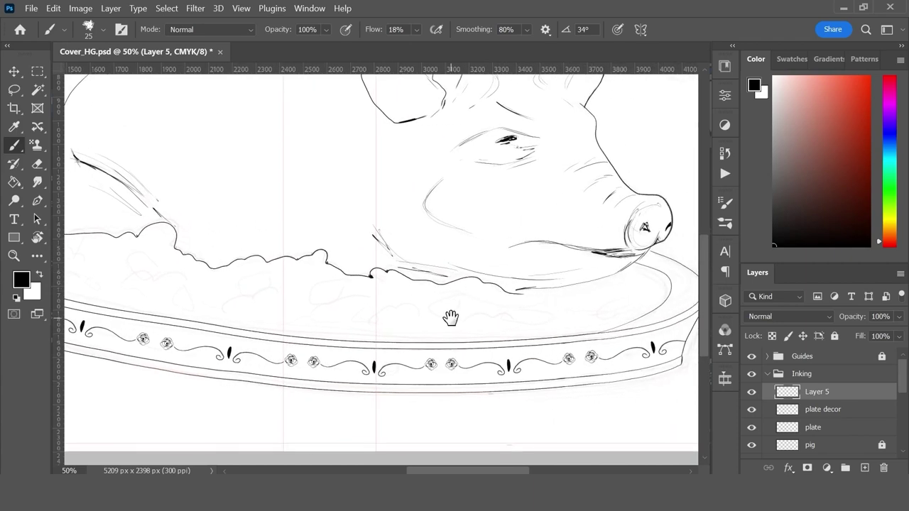
Step: Ink short wavy leaf edges and small round pieces inside the garnish across the plate
{"action": "scroll", "coordinate": [456, 330], "scroll_direction": "left", "scroll_amount": 3}
{"action": "scroll", "coordinate": [456, 330], "scroll_direction": "up", "scroll_amount": 1}
{"action": "scroll", "coordinate": [548, 349], "scroll_direction": "right", "scroll_amount": 3}
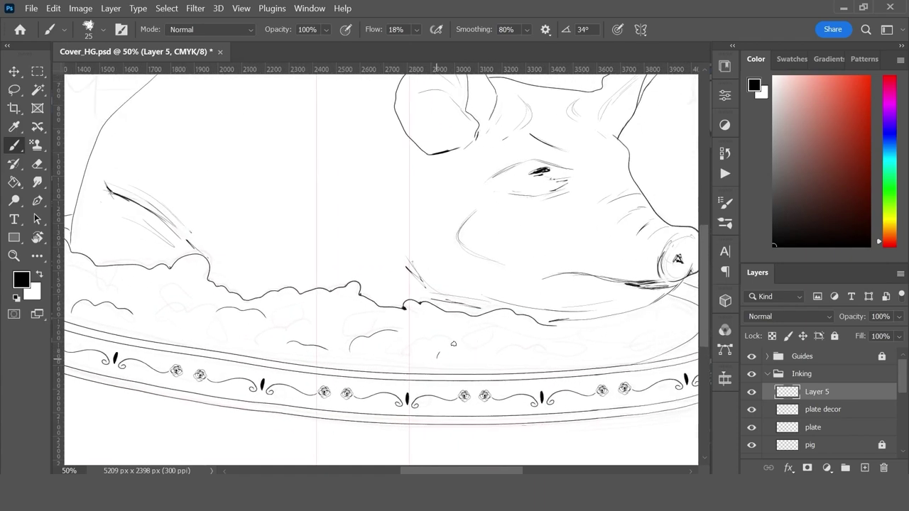
{"action": "left_click_drag", "start_coordinate": [355, 334], "coordinate": [363, 317]}
{"action": "left_click_drag", "start_coordinate": [294, 326], "coordinate": [351, 333]}
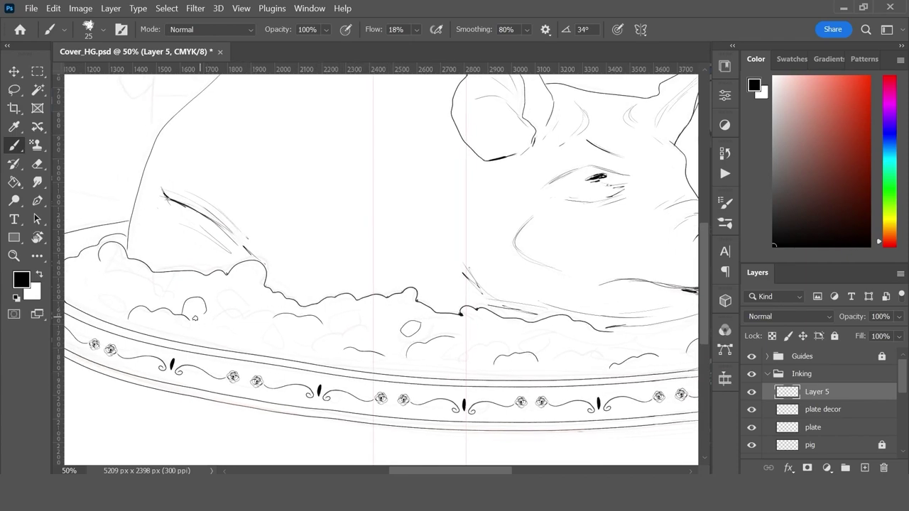
{"action": "scroll", "coordinate": [332, 378], "scroll_direction": "left", "scroll_amount": 1}
{"action": "scroll", "coordinate": [332, 378], "scroll_direction": "up", "scroll_amount": 1}
{"action": "scroll", "coordinate": [504, 388], "scroll_direction": "right", "scroll_amount": 2}
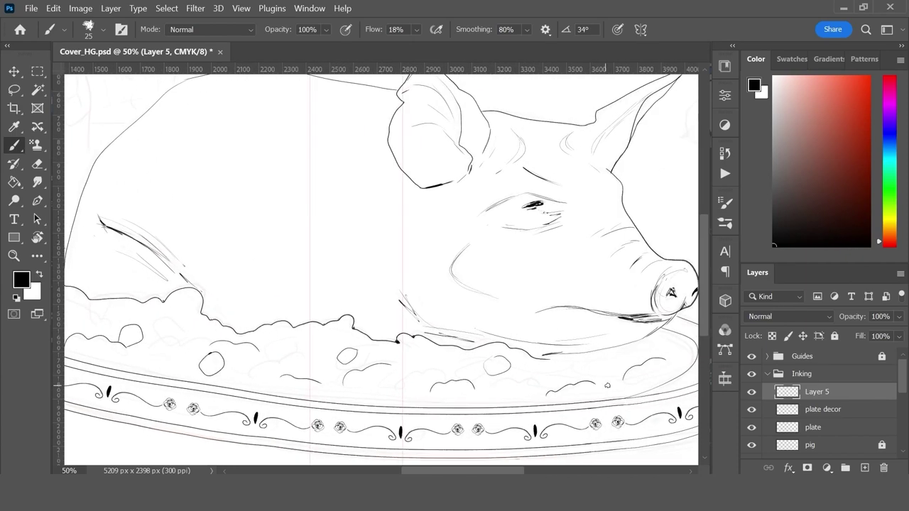
Step: Lower the brush smoothing to 12%, choose a different brush tip and test a stroke for a berry in the garnish
{"action": "key", "text": "ctrl+plus"}
{"action": "key", "text": "ctrl+plus"}
{"action": "key", "text": "ctrl+plus"}
{"action": "left_click_drag", "start_coordinate": [372, 394], "coordinate": [681, 122]}
{"action": "left_click", "coordinate": [526, 29]}
{"action": "left_click", "coordinate": [502, 45]}
{"action": "left_click", "coordinate": [103, 30]}
{"action": "left_click", "coordinate": [106, 174]}
{"action": "left_click_drag", "start_coordinate": [348, 321], "coordinate": [347, 313]}
{"action": "key", "text": "ctrl+minus"}
{"action": "key", "text": "ctrl+plus"}
{"action": "key", "text": "ctrl+z"}
Step: Switch to a finer brush tip and ink small round berry shapes inside the garnish
{"action": "left_click", "coordinate": [103, 30]}
{"action": "left_click_drag", "start_coordinate": [231, 182], "coordinate": [233, 191]}
{"action": "double_click", "coordinate": [106, 321]}
{"action": "left_click", "coordinate": [103, 30]}
{"action": "left_click", "coordinate": [107, 282]}
{"action": "left_click", "coordinate": [363, 305]}
{"action": "left_click", "coordinate": [103, 30]}
{"action": "left_click_drag", "start_coordinate": [83, 51], "coordinate": [88, 51]}
{"action": "left_click_drag", "start_coordinate": [325, 299], "coordinate": [343, 300]}
{"action": "mouse_move", "coordinate": [424, 318]}
{"action": "left_mouse_down"}
{"action": "mouse_move", "coordinate": [404, 318]}
{"action": "mouse_move", "coordinate": [423, 319]}
{"action": "left_mouse_up"}
{"action": "left_click_drag", "start_coordinate": [362, 352], "coordinate": [379, 363]}
Step: Try to lasso one inked piece of the garnish and reposition it with Free Transform
{"action": "key", "text": "l"}
{"action": "left_click_drag", "start_coordinate": [422, 291], "coordinate": [428, 287]}
{"action": "key", "text": "ctrl+t"}
{"action": "mouse_move", "coordinate": [414, 331]}
{"action": "left_mouse_down"}
{"action": "mouse_move", "coordinate": [375, 332]}
{"action": "mouse_move", "coordinate": [391, 354]}
{"action": "mouse_move", "coordinate": [362, 374]}
{"action": "mouse_move", "coordinate": [365, 367]}
{"action": "left_mouse_up"}
{"action": "key", "text": "Return"}
{"action": "left_click", "coordinate": [14, 72]}
{"action": "left_click", "coordinate": [365, 367]}
{"action": "key", "text": "ctrl+z"}
{"action": "key", "text": "ctrl+z"}
Step: Ink a berry in the garnish on Layer 5 as a tight cluster of small overlapping circles with a 9 px brush
{"action": "left_click", "coordinate": [870, 378]}
{"action": "left_click", "coordinate": [872, 391]}
{"action": "key", "text": "m"}
{"action": "key", "text": "ctrl+0"}
{"action": "key", "text": "b"}
{"action": "scroll", "coordinate": [380, 285], "scroll_direction": "up", "scroll_amount": 20}
{"action": "left_click_drag", "start_coordinate": [348, 172], "coordinate": [345, 172]}
{"action": "mouse_move", "coordinate": [375, 168]}
{"action": "left_mouse_down"}
{"action": "mouse_move", "coordinate": [377, 191]}
{"action": "mouse_move", "coordinate": [395, 205]}
{"action": "left_mouse_up"}
{"action": "left_click_drag", "start_coordinate": [357, 208], "coordinate": [398, 208]}
{"action": "mouse_move", "coordinate": [357, 250]}
{"action": "left_mouse_down"}
{"action": "mouse_move", "coordinate": [385, 235]}
{"action": "mouse_move", "coordinate": [348, 255]}
{"action": "mouse_move", "coordinate": [355, 206]}
{"action": "left_mouse_up"}
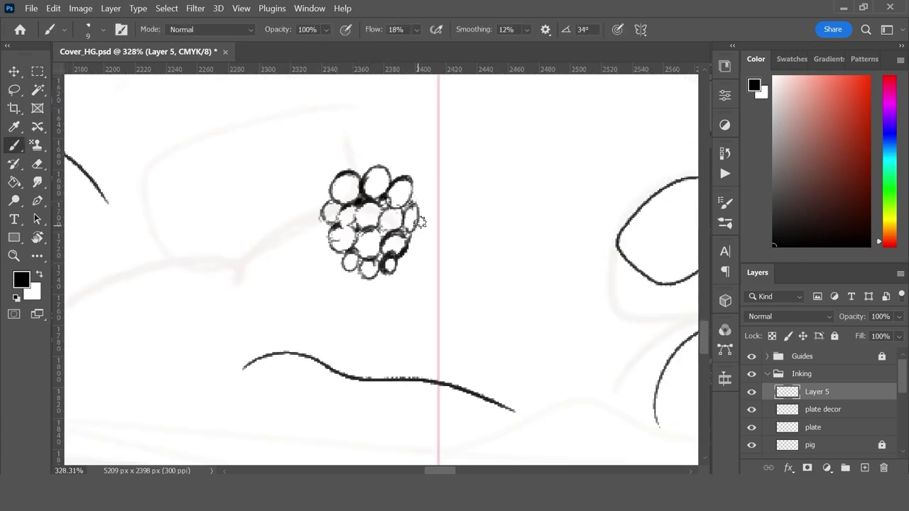
Step: Lasso the inked berry and duplicate it onto its own layer
{"action": "scroll", "coordinate": [355, 191], "scroll_direction": "down", "scroll_amount": 8}
{"action": "key", "text": "l"}
{"action": "key", "text": "ctrl+plus"}
{"action": "key", "text": "ctrl+plus"}
{"action": "key", "text": "ctrl+plus"}
{"action": "key", "text": "ctrl+plus"}
{"action": "mouse_move", "coordinate": [419, 144]}
{"action": "left_mouse_down"}
{"action": "mouse_move", "coordinate": [357, 235]}
{"action": "mouse_move", "coordinate": [359, 217]}
{"action": "left_mouse_up"}
{"action": "key", "text": "v"}
{"action": "left_click", "coordinate": [38, 72]}
{"action": "left_click", "coordinate": [422, 211]}
{"action": "left_click", "coordinate": [15, 91]}
{"action": "left_click", "coordinate": [857, 392]}
{"action": "key", "text": "ctrl+j"}
Step: Position the berry copy, duplicate it once more and arrange the copies into a small cluster in the garnish
{"action": "key", "text": "v"}
{"action": "mouse_move", "coordinate": [328, 276]}
{"action": "left_mouse_down"}
{"action": "mouse_move", "coordinate": [366, 252]}
{"action": "mouse_move", "coordinate": [392, 249]}
{"action": "mouse_move", "coordinate": [364, 302]}
{"action": "left_mouse_up"}
{"action": "left_click", "coordinate": [14, 72]}
{"action": "left_click_drag", "start_coordinate": [384, 292], "coordinate": [367, 307]}
{"action": "key", "text": "Return"}
{"action": "key", "text": "ctrl+j"}
{"action": "left_click_drag", "start_coordinate": [368, 307], "coordinate": [377, 258]}
{"action": "key", "text": "ctrl+minus"}
{"action": "key", "text": "ctrl+minus"}
{"action": "key", "text": "ctrl+minus"}
{"action": "left_click", "coordinate": [38, 74]}
{"action": "left_click_drag", "start_coordinate": [377, 335], "coordinate": [389, 388]}
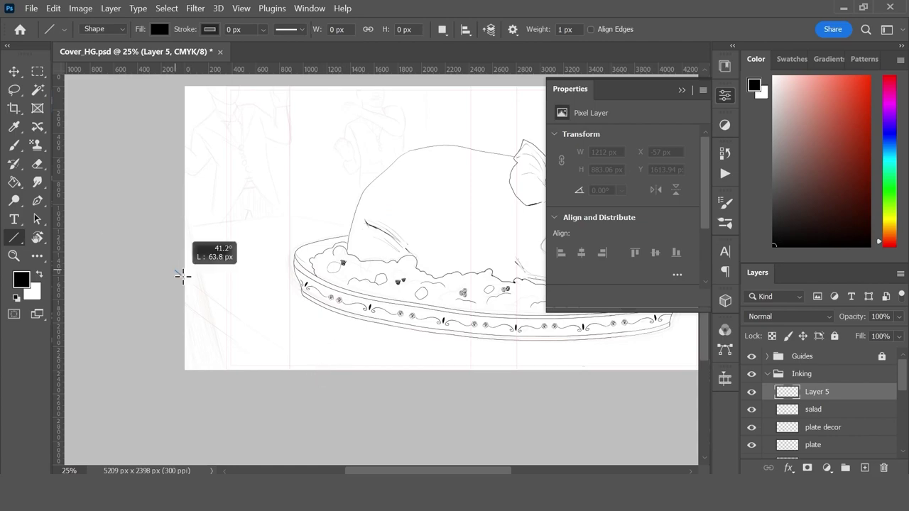
Step: Draw four straight lines with the Line tool for the table's front corner and back edges around the platter
{"action": "left_click_drag", "start_coordinate": [182, 274], "coordinate": [305, 380]}
{"action": "left_click_drag", "start_coordinate": [286, 214], "coordinate": [155, 228]}
{"action": "left_click_drag", "start_coordinate": [455, 284], "coordinate": [270, 293]}
{"action": "left_click_drag", "start_coordinate": [642, 346], "coordinate": [647, 371]}
{"action": "left_click_drag", "start_coordinate": [629, 351], "coordinate": [109, 248]}
{"action": "key", "text": "m"}
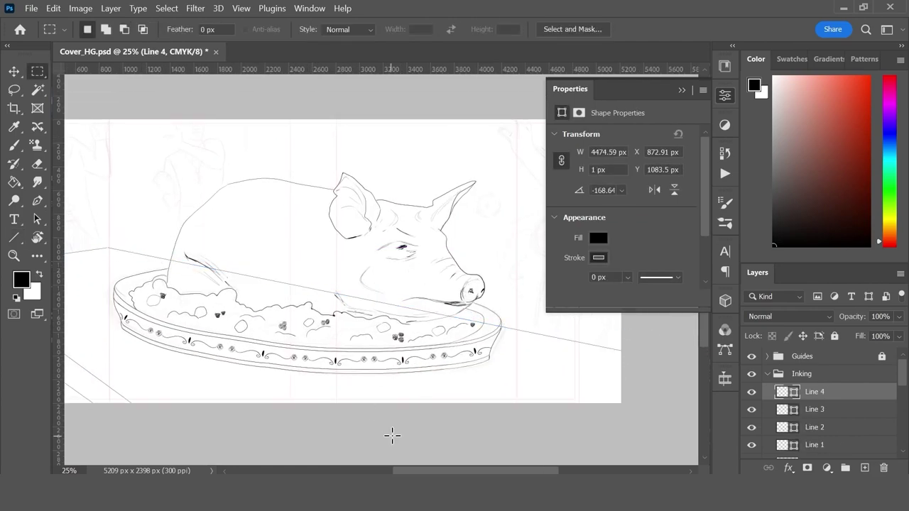
Step: Undo the last line and redraw the table's long back edge, about 4518 px long, from the back corner across the canvas
{"action": "key", "text": "ctrl+z"}
{"action": "key", "text": "u"}
{"action": "left_click_drag", "start_coordinate": [632, 357], "coordinate": [109, 247]}
{"action": "key", "text": "m"}
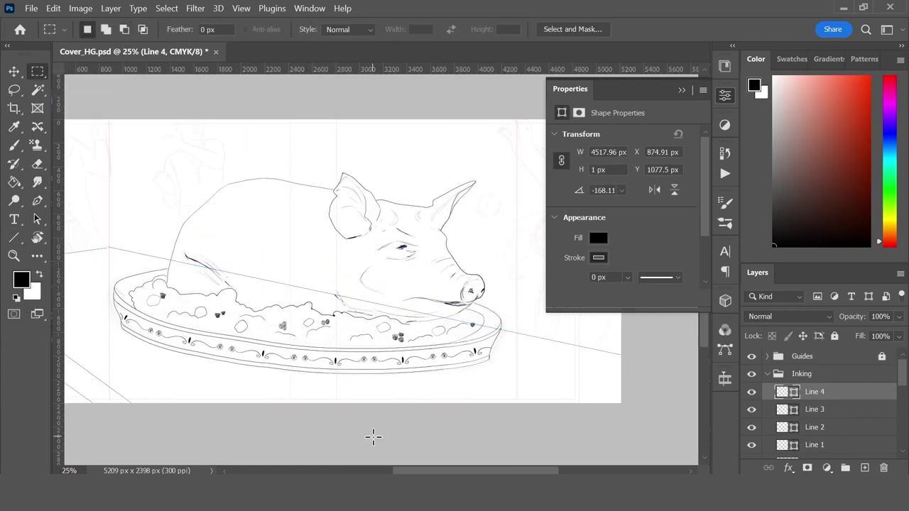
Step: Merge the four table line layers with a new empty layer into one pixel layer and erase the part crossing the pig
{"action": "key", "text": "e"}
{"action": "left_click", "coordinate": [839, 445], "text": "shift"}
{"action": "right_click", "coordinate": [852, 445]}
{"action": "left_click", "coordinate": [739, 467]}
{"action": "right_click", "coordinate": [848, 394]}
{"action": "left_click", "coordinate": [864, 468]}
{"action": "right_click", "coordinate": [845, 395]}
{"action": "left_click", "coordinate": [866, 418]}
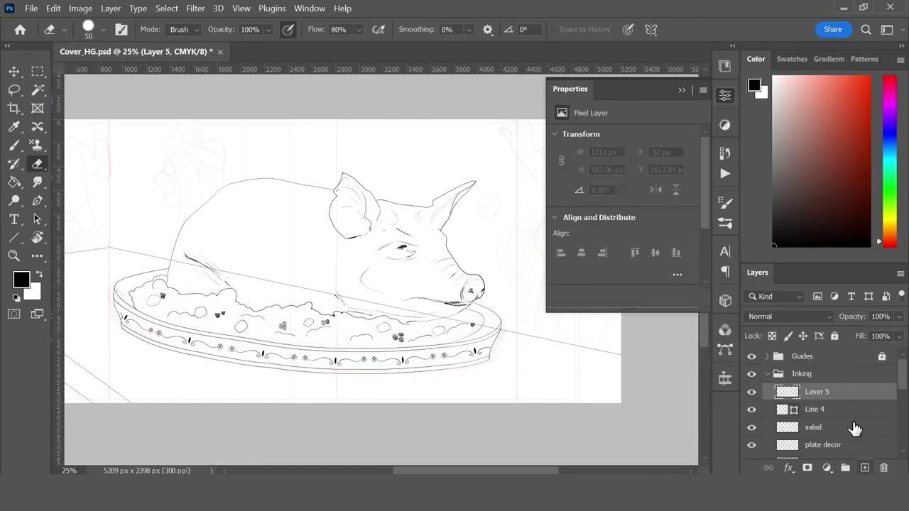
{"action": "key", "text": "ctrl+e"}
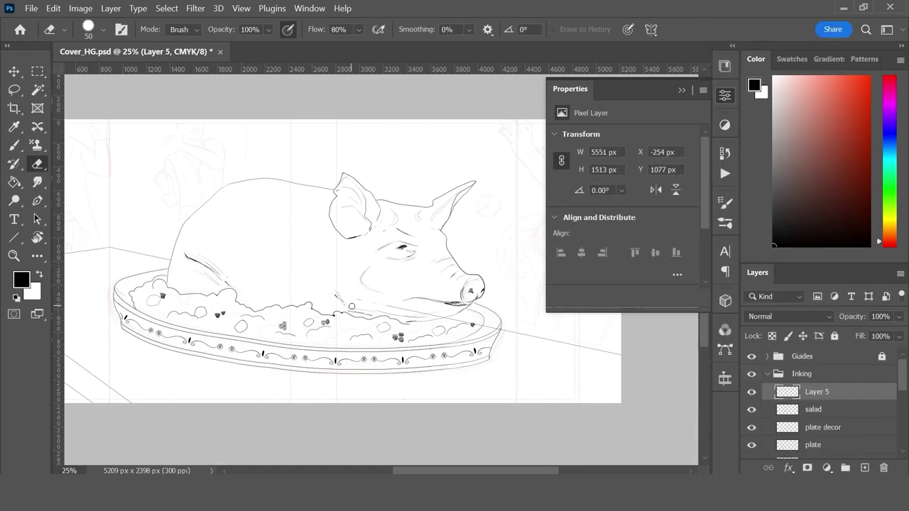
Step: Try to ink the apple's rounded outline and its notched top on Layer 8
{"action": "mouse_move", "coordinate": [255, 163]}
{"action": "left_mouse_down"}
{"action": "mouse_move", "coordinate": [252, 300]}
{"action": "mouse_move", "coordinate": [259, 163]}
{"action": "mouse_move", "coordinate": [314, 162]}
{"action": "mouse_move", "coordinate": [292, 315]}
{"action": "mouse_move", "coordinate": [289, 156]}
{"action": "mouse_move", "coordinate": [333, 170]}
{"action": "mouse_move", "coordinate": [374, 221]}
{"action": "left_mouse_up"}
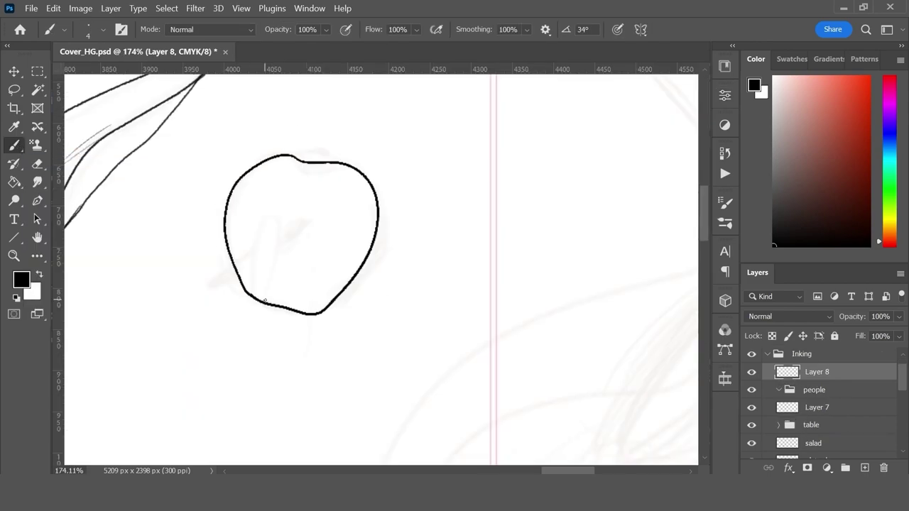
{"action": "key", "text": "ctrl+z"}
{"action": "key", "text": "ctrl+z"}
{"action": "mouse_move", "coordinate": [291, 156]}
{"action": "left_mouse_down"}
{"action": "mouse_move", "coordinate": [221, 197]}
{"action": "mouse_move", "coordinate": [360, 264]}
{"action": "mouse_move", "coordinate": [372, 202]}
{"action": "mouse_move", "coordinate": [362, 162]}
{"action": "mouse_move", "coordinate": [343, 291]}
{"action": "left_mouse_up"}
{"action": "key", "text": "ctrl+z"}
{"action": "key", "text": "ctrl+z"}
{"action": "key", "text": "ctrl+z"}
{"action": "mouse_move", "coordinate": [288, 157]}
{"action": "left_mouse_down"}
{"action": "mouse_move", "coordinate": [371, 180]}
{"action": "mouse_move", "coordinate": [305, 313]}
{"action": "mouse_move", "coordinate": [221, 226]}
{"action": "mouse_move", "coordinate": [231, 279]}
{"action": "mouse_move", "coordinate": [304, 313]}
{"action": "mouse_move", "coordinate": [334, 165]}
{"action": "left_mouse_up"}
{"action": "key", "text": "ctrl+z"}
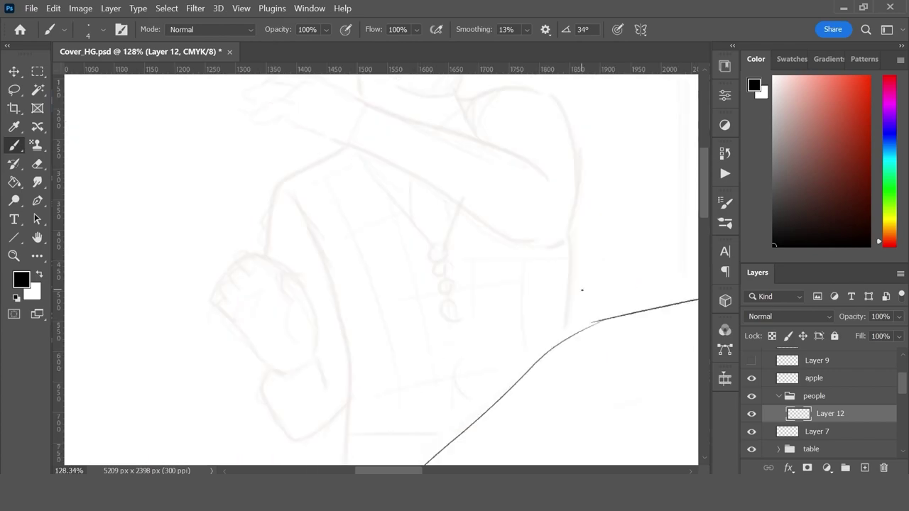
Step: Ink the background man's waistcoat on Layer 12 with side edges, a V-neckline, a front seam and round buttons
{"action": "left_click_drag", "start_coordinate": [568, 243], "coordinate": [564, 341]}
{"action": "left_click_drag", "start_coordinate": [360, 153], "coordinate": [435, 246]}
{"action": "left_click_drag", "start_coordinate": [460, 205], "coordinate": [452, 222]}
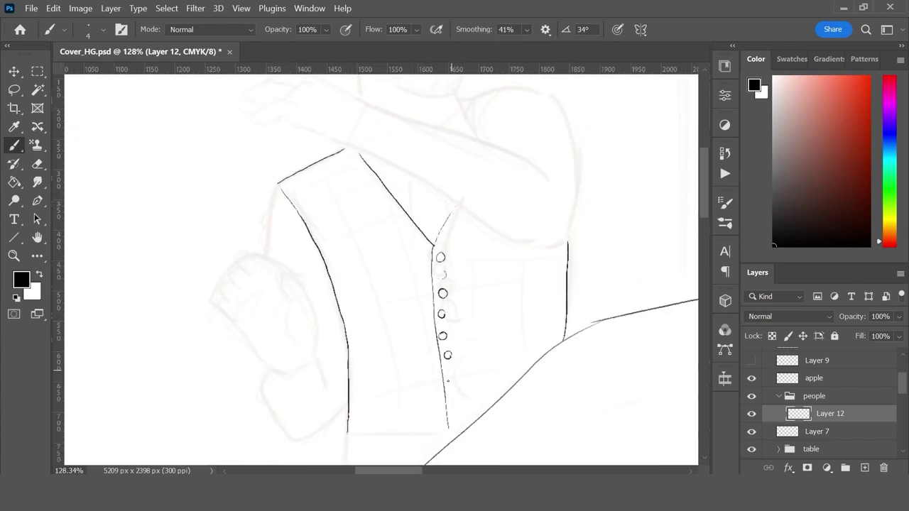
{"action": "mouse_move", "coordinate": [503, 323]}
{"action": "left_mouse_down"}
{"action": "mouse_move", "coordinate": [527, 219]}
{"action": "mouse_move", "coordinate": [532, 260]}
{"action": "mouse_move", "coordinate": [450, 341]}
{"action": "left_mouse_up"}
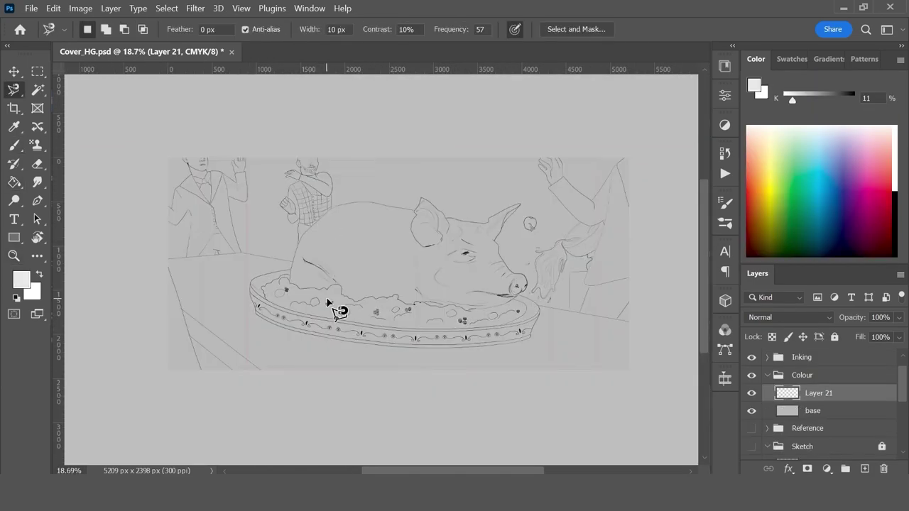
Step: Trace the pig's outline with the Magnetic Lasso on Layer 21 and fill the selection with 11% grey
{"action": "left_click", "coordinate": [411, 207]}
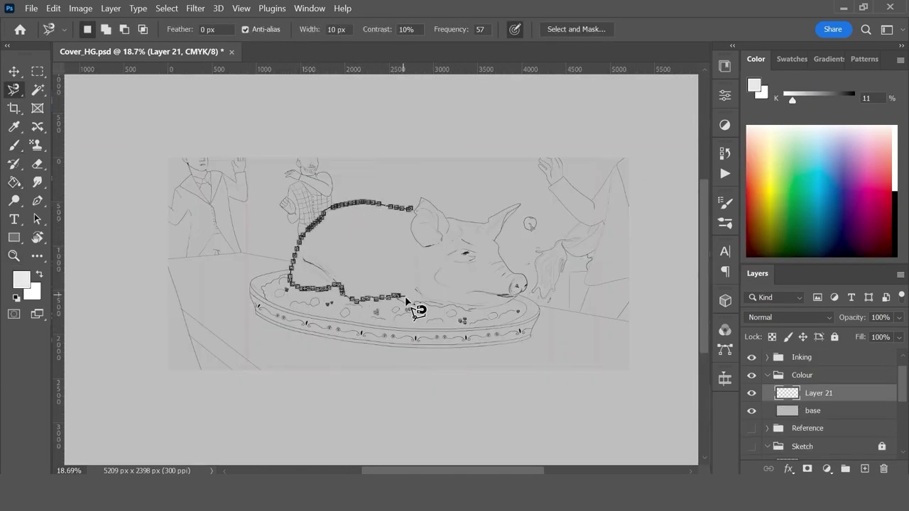
{"action": "left_click", "coordinate": [412, 208]}
{"action": "key", "text": "g"}
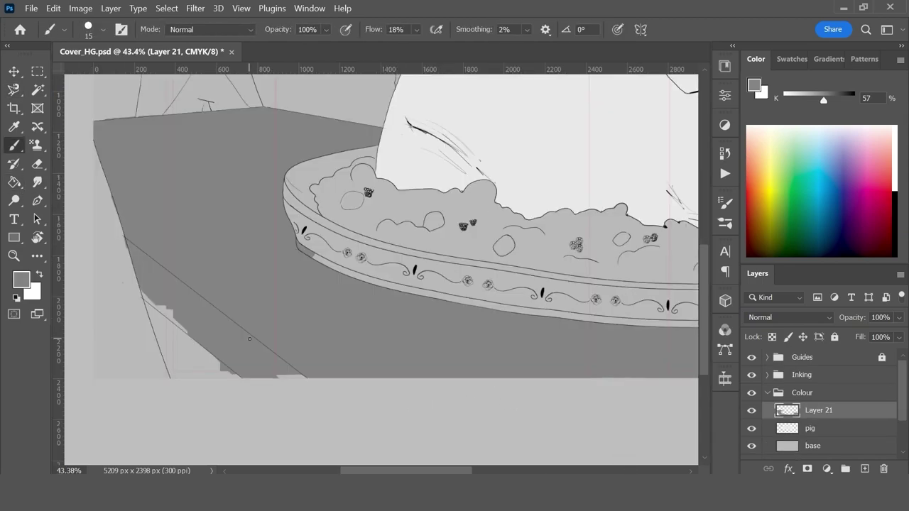
Step: Brush 57% grey into the unfilled gaps of the table around the platter's rim on Layer 21
{"action": "mouse_move", "coordinate": [435, 323]}
{"action": "left_mouse_down"}
{"action": "mouse_move", "coordinate": [438, 295]}
{"action": "mouse_move", "coordinate": [438, 302]}
{"action": "left_mouse_up"}
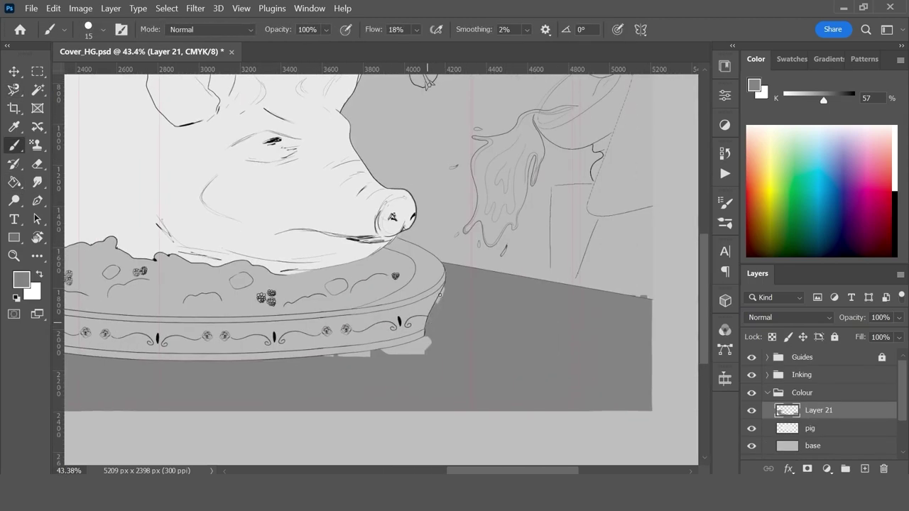
{"action": "left_click_drag", "start_coordinate": [430, 342], "coordinate": [389, 351]}
{"action": "left_click_drag", "start_coordinate": [389, 356], "coordinate": [530, 323]}
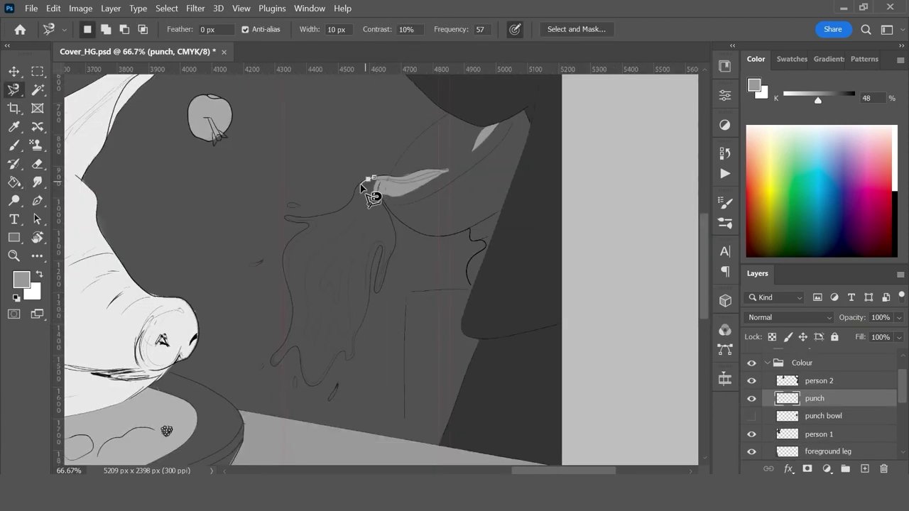
Step: Trace the outline of the spilling punch with the Magnetic Lasso on the punch layer and close the selection
{"action": "mouse_move", "coordinate": [367, 193]}
{"action": "left_mouse_down"}
{"action": "mouse_move", "coordinate": [298, 324]}
{"action": "mouse_move", "coordinate": [355, 365]}
{"action": "mouse_move", "coordinate": [389, 213]}
{"action": "left_mouse_up"}
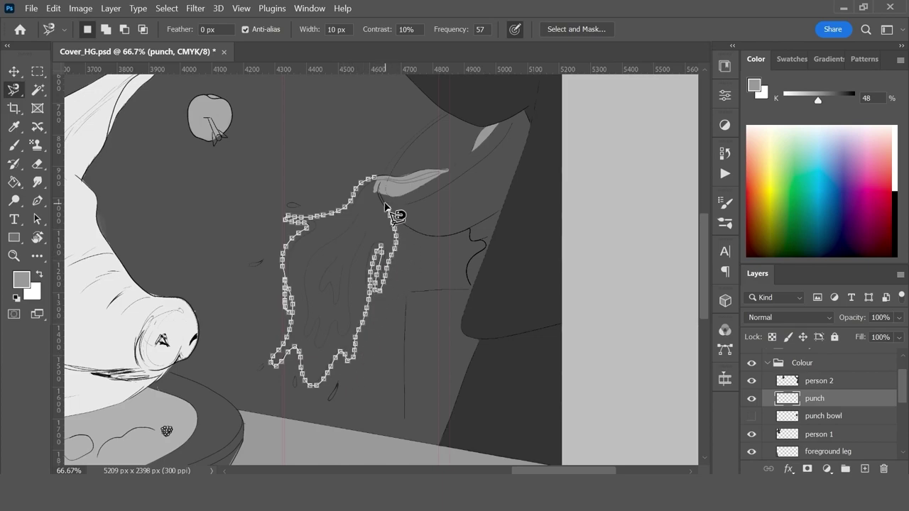
{"action": "double_click", "coordinate": [389, 213]}
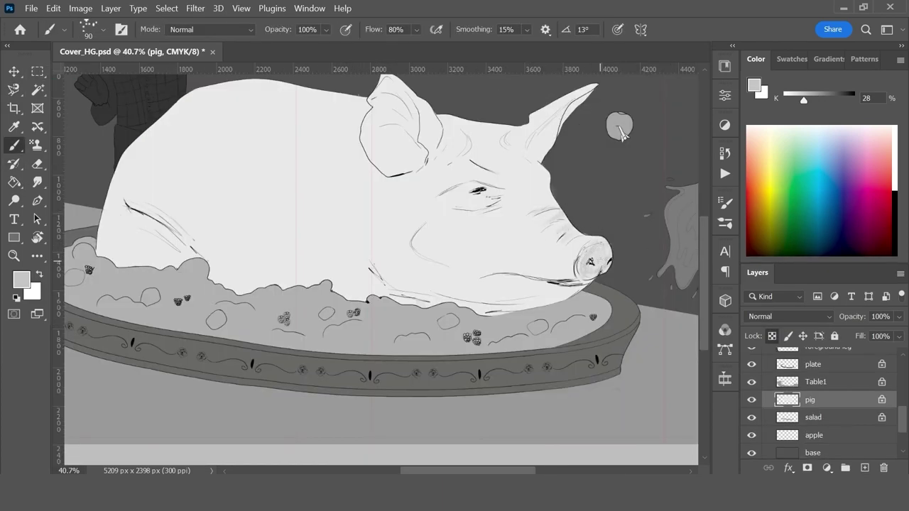
Step: Shade the pig's jaw, cheek, belly and hindquarters with textured 28% grey strokes on the pig layer
{"action": "left_click_drag", "start_coordinate": [579, 288], "coordinate": [526, 302]}
{"action": "mouse_move", "coordinate": [420, 266]}
{"action": "left_mouse_down"}
{"action": "mouse_move", "coordinate": [448, 288]}
{"action": "mouse_move", "coordinate": [543, 297]}
{"action": "mouse_move", "coordinate": [376, 280]}
{"action": "mouse_move", "coordinate": [420, 225]}
{"action": "left_mouse_up"}
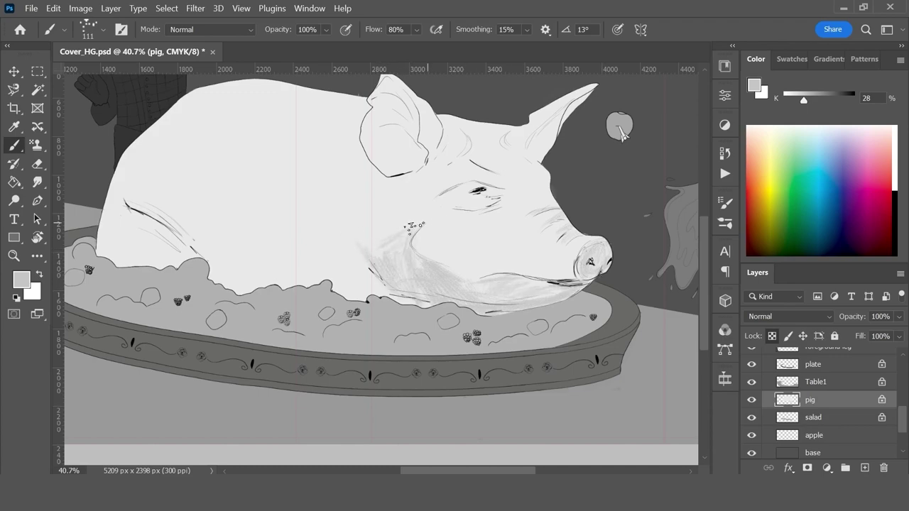
{"action": "left_click_drag", "start_coordinate": [363, 265], "coordinate": [317, 280]}
{"action": "mouse_move", "coordinate": [250, 288]}
{"action": "left_mouse_down"}
{"action": "mouse_move", "coordinate": [165, 227]}
{"action": "mouse_move", "coordinate": [139, 223]}
{"action": "mouse_move", "coordinate": [139, 240]}
{"action": "mouse_move", "coordinate": [120, 183]}
{"action": "left_mouse_up"}
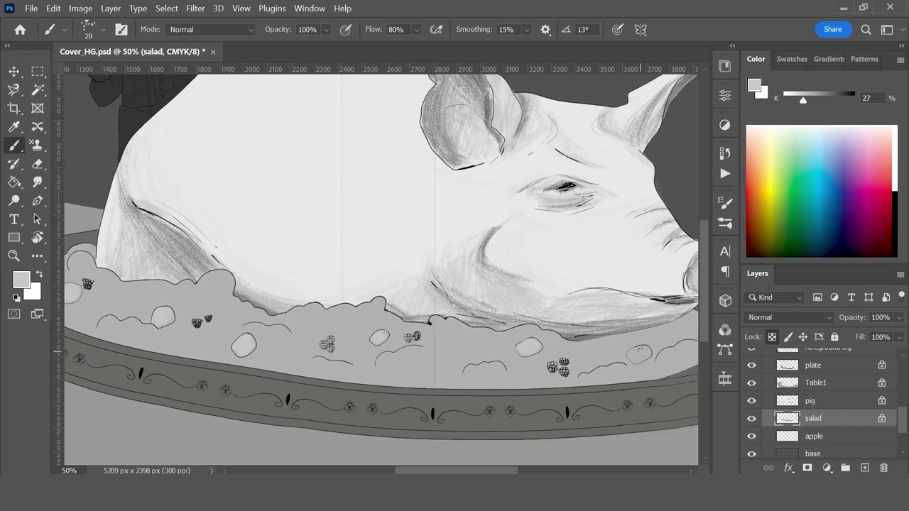
Step: Review the cover's page preview in the print settings and close them without printing
{"action": "key", "text": "ctrl+p"}
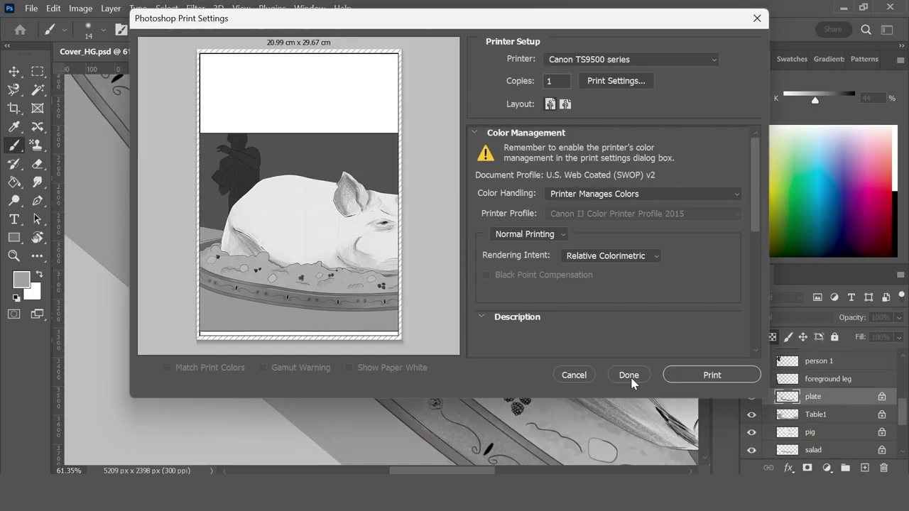
{"action": "left_click", "coordinate": [629, 377]}
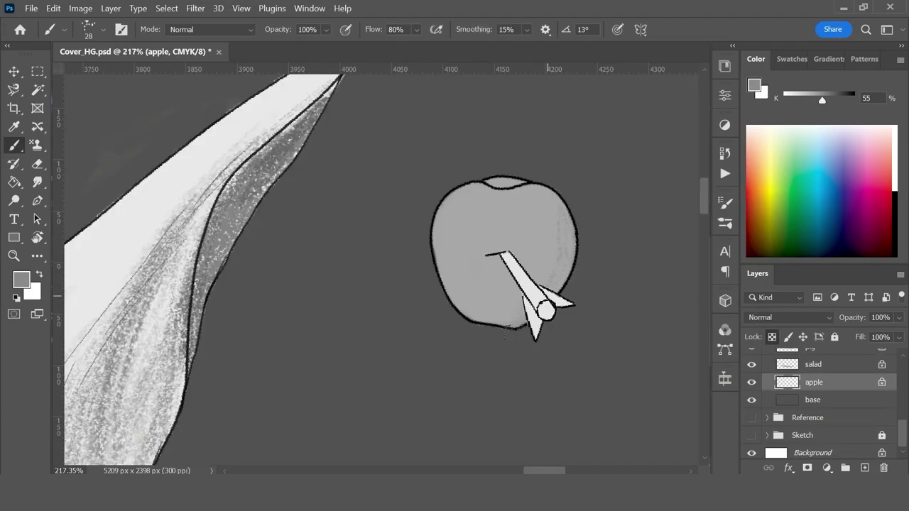
Step: Shade the apple's underside and right edge with textured grey strokes and lighten its left side on the apple layer
{"action": "left_click_drag", "start_coordinate": [515, 296], "coordinate": [467, 311]}
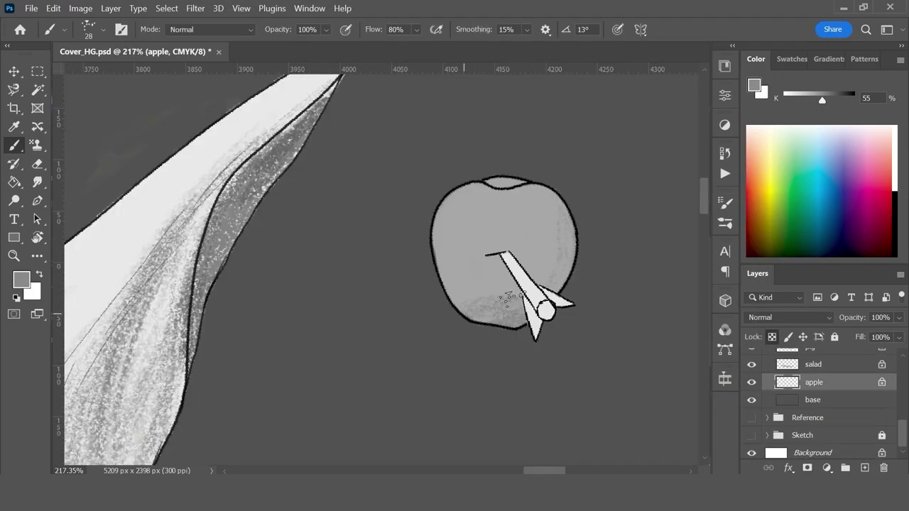
{"action": "left_click", "coordinate": [455, 300], "text": "alt"}
{"action": "left_click_drag", "start_coordinate": [449, 254], "coordinate": [473, 192]}
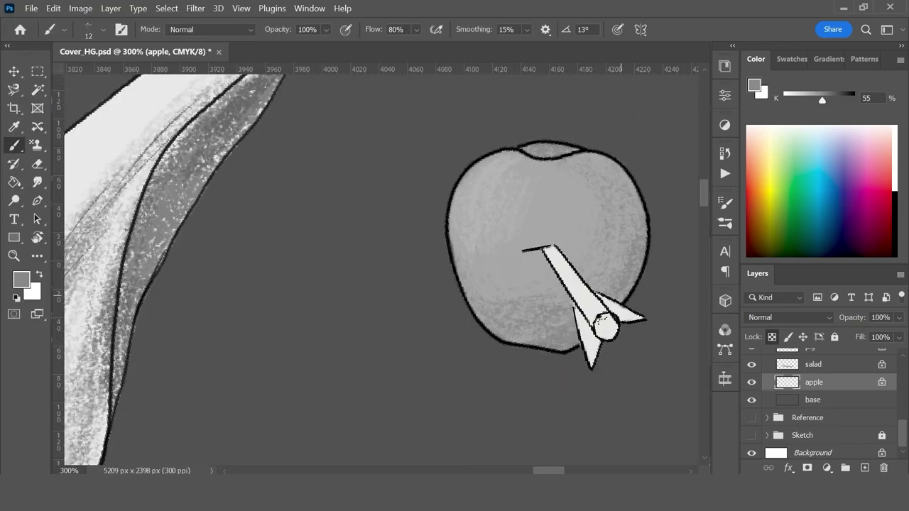
{"action": "left_click_drag", "start_coordinate": [625, 241], "coordinate": [639, 298]}
{"action": "left_click_drag", "start_coordinate": [504, 333], "coordinate": [582, 323]}
{"action": "left_click_drag", "start_coordinate": [603, 156], "coordinate": [643, 216]}
Step: Sample the pig ear's 11% light grey and brush highlights along both sides of the apple
{"action": "left_click", "coordinate": [71, 121]}
{"action": "key", "text": "b"}
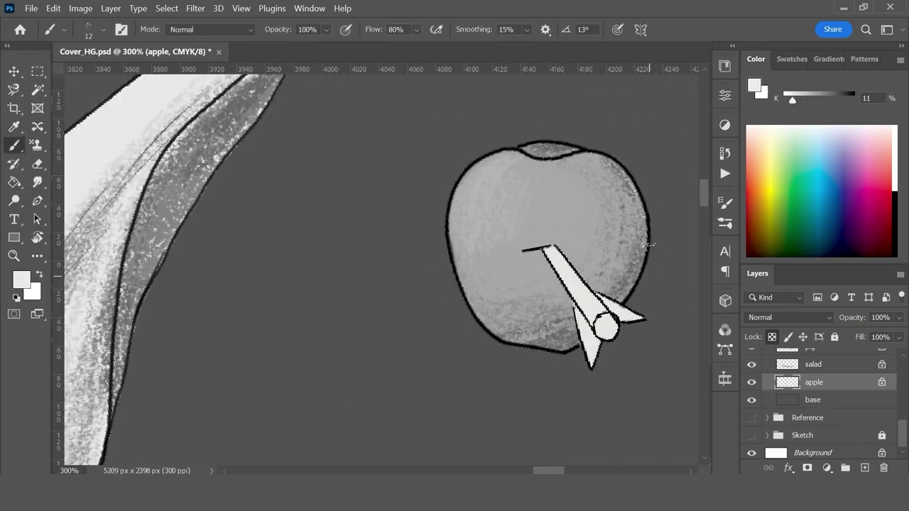
{"action": "left_click_drag", "start_coordinate": [639, 298], "coordinate": [608, 126]}
{"action": "left_click_drag", "start_coordinate": [483, 313], "coordinate": [447, 198]}
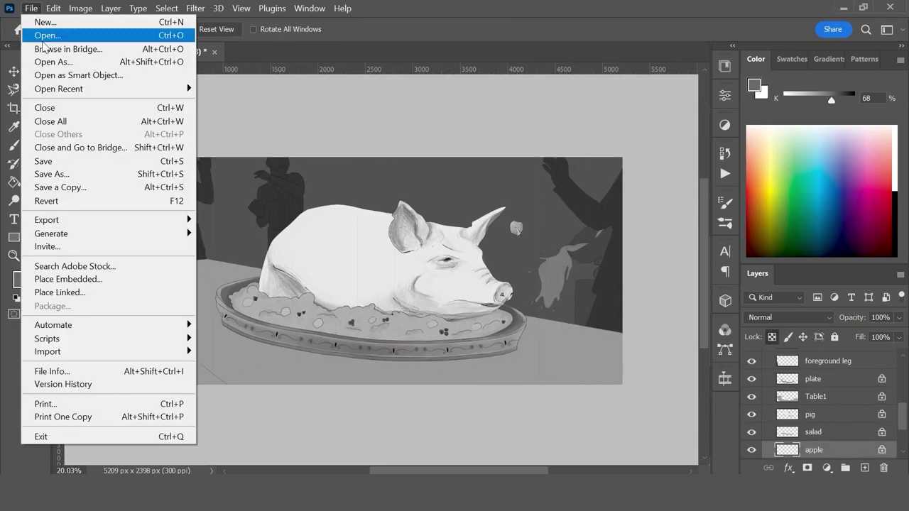
Step: Place the marble texture 04 above the Table1 layer and distort its corners to match the tabletop's perspective
{"action": "left_click", "coordinate": [71, 297]}
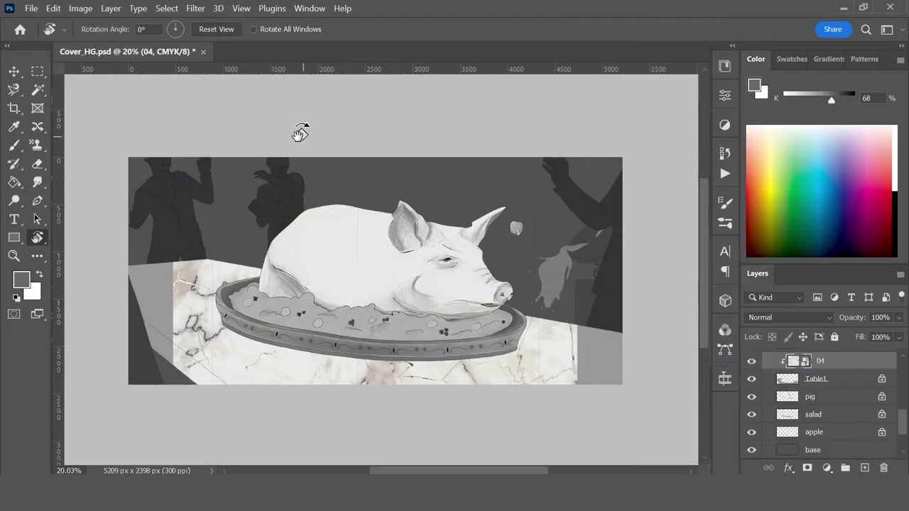
{"action": "left_click", "coordinate": [53, 8]}
{"action": "left_click", "coordinate": [91, 288]}
{"action": "left_click_drag", "start_coordinate": [173, 157], "coordinate": [85, 274]}
{"action": "left_click_drag", "start_coordinate": [577, 157], "coordinate": [653, 341]}
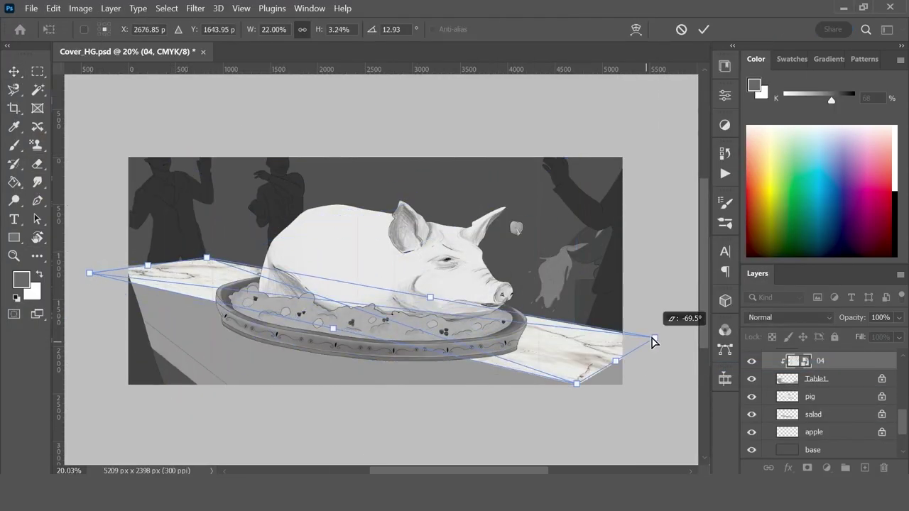
{"action": "left_click_drag", "start_coordinate": [576, 384], "coordinate": [381, 471]}
{"action": "left_click_drag", "start_coordinate": [655, 304], "coordinate": [686, 307]}
{"action": "left_click_drag", "start_coordinate": [67, 236], "coordinate": [64, 233]}
{"action": "scroll", "coordinate": [376, 442], "scroll_direction": "down", "scroll_amount": 1}
{"action": "left_click_drag", "start_coordinate": [368, 434], "coordinate": [382, 445]}
{"action": "left_click_drag", "start_coordinate": [67, 199], "coordinate": [65, 202]}
{"action": "left_click", "coordinate": [703, 29]}
Step: Change the blending mode of the marble texture layer
{"action": "left_click", "coordinate": [804, 318]}
{"action": "left_click", "coordinate": [811, 289]}
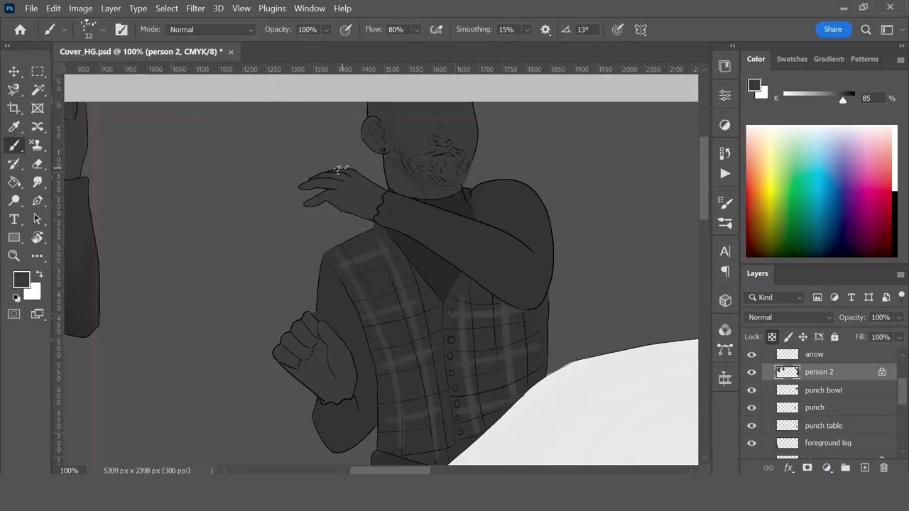
Step: Set the colour to 90% grey and the brush size to 72 px, and shade the right-hand figure on the person 2 layer
{"action": "left_click", "coordinate": [496, 164], "text": "alt"}
{"action": "key", "text": "ctrl+minus"}
{"action": "key", "text": "ctrl+minus"}
{"action": "key", "text": "ctrl+minus"}
{"action": "key", "text": "ctrl+minus"}
{"action": "key", "text": "ctrl+minus"}
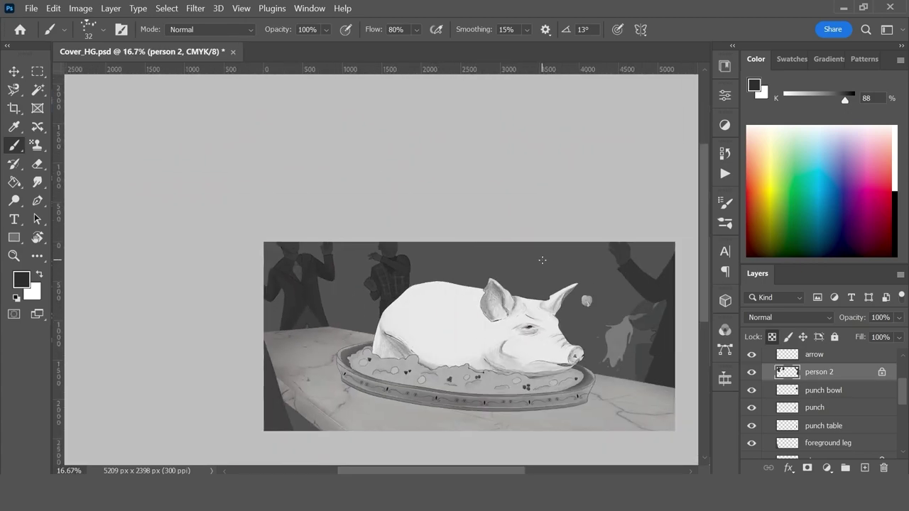
{"action": "left_click_drag", "start_coordinate": [660, 348], "coordinate": [447, 331]}
{"action": "left_click_drag", "start_coordinate": [455, 337], "coordinate": [511, 337]}
{"action": "left_click_drag", "start_coordinate": [848, 99], "coordinate": [847, 99]}
{"action": "left_click", "coordinate": [103, 30]}
{"action": "left_click_drag", "start_coordinate": [107, 52], "coordinate": [119, 47]}
{"action": "left_click_drag", "start_coordinate": [410, 347], "coordinate": [362, 406]}
{"action": "scroll", "coordinate": [418, 338], "scroll_direction": "up", "scroll_amount": 5}
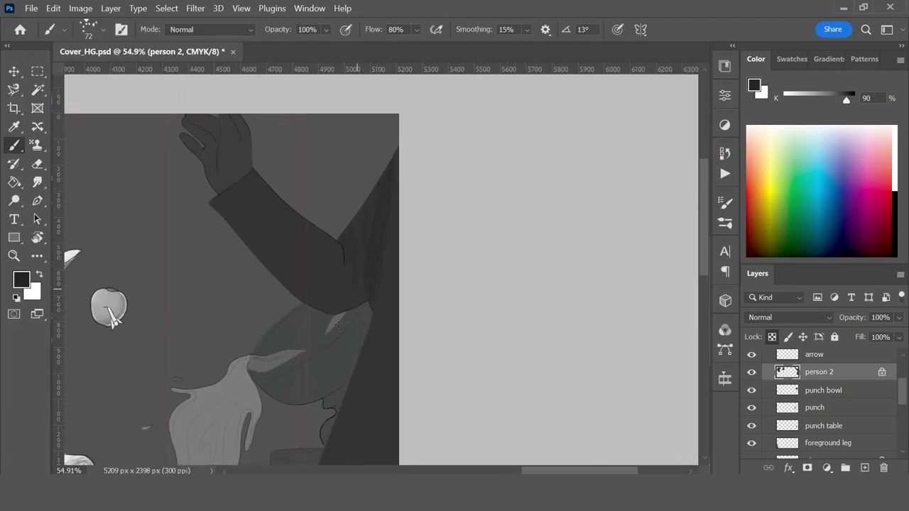
Step: Sample the right-hand figure's coat tone with the Eyedropper and set the brush colour to 89% grey
{"action": "left_click", "coordinate": [15, 126]}
{"action": "left_click", "coordinate": [355, 270]}
{"action": "left_click", "coordinate": [15, 146]}
{"action": "double_click", "coordinate": [878, 97]}
{"action": "type", "text": "89"}
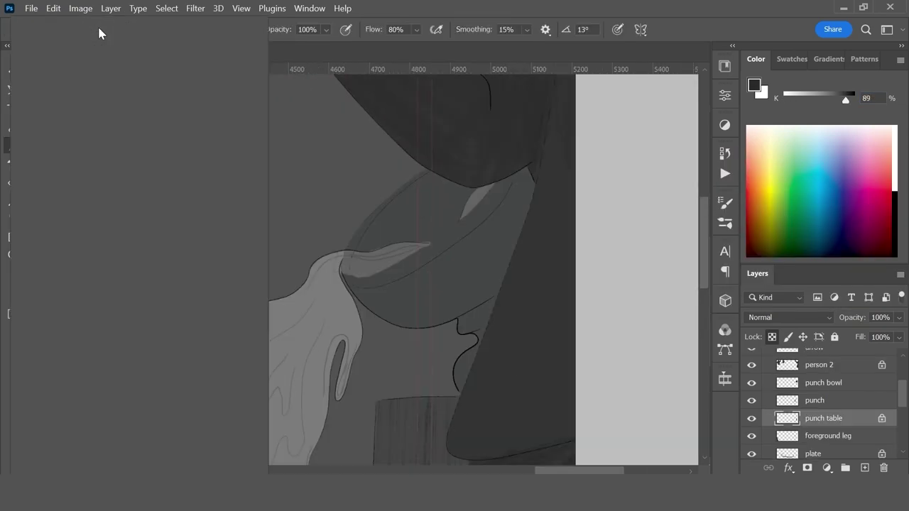
Step: Select the punch bowl layer, sample the bowl's tone with the Eyedropper and set the colour to 85% grey
{"action": "left_click", "coordinate": [838, 383]}
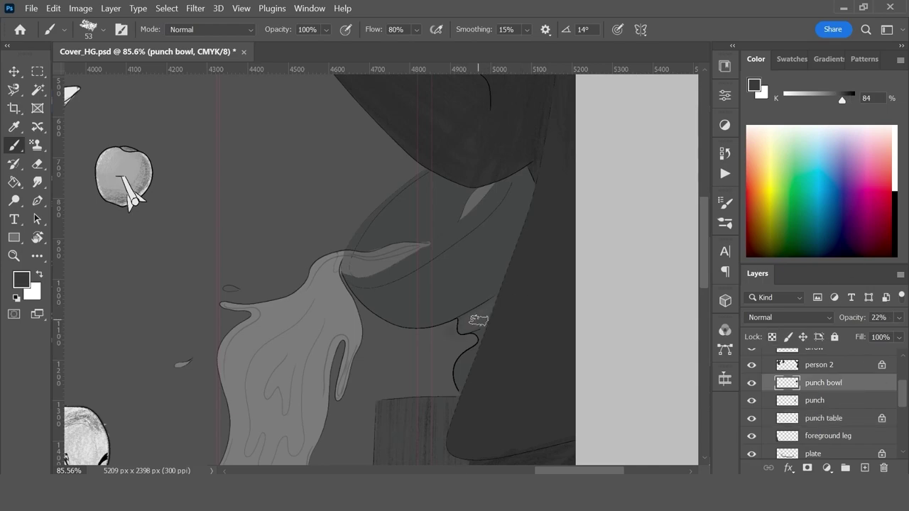
{"action": "left_click", "coordinate": [752, 384]}
{"action": "left_click", "coordinate": [752, 383]}
{"action": "left_click", "coordinate": [15, 128]}
{"action": "left_click", "coordinate": [462, 284]}
{"action": "double_click", "coordinate": [878, 97]}
{"action": "type", "text": "85"}
Step: Choose a 90 px textured brush and shade the body of the punch bowl
{"action": "left_click", "coordinate": [14, 145]}
{"action": "left_click", "coordinate": [103, 30]}
{"action": "left_click", "coordinate": [103, 30]}
{"action": "left_click", "coordinate": [121, 312]}
{"action": "left_click_drag", "start_coordinate": [477, 284], "coordinate": [434, 298]}
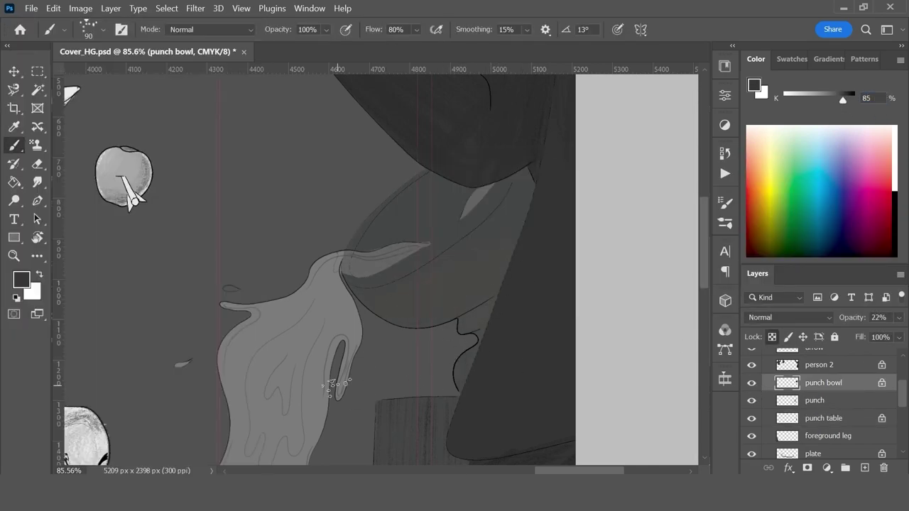
{"action": "scroll", "coordinate": [754, 368], "scroll_direction": "up", "scroll_amount": 1}
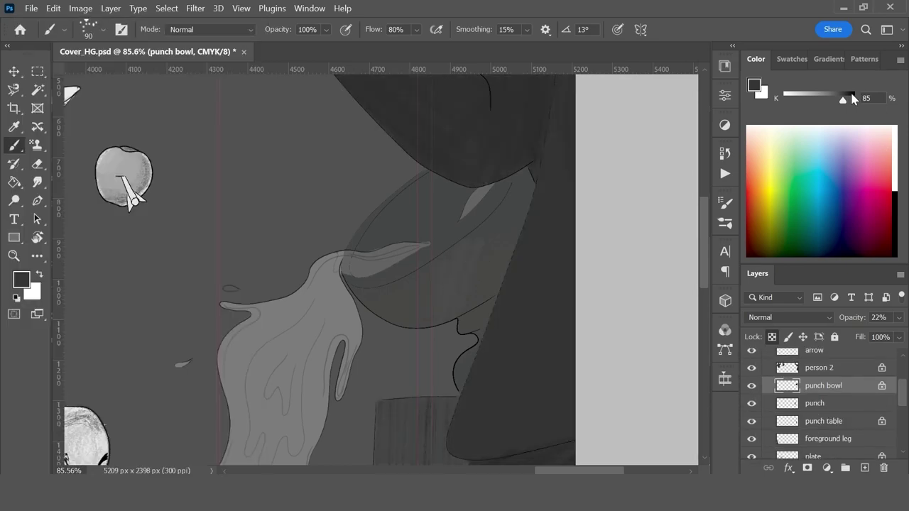
Step: Add a new layer above the punch bowl layer and save the document
{"action": "left_click", "coordinate": [864, 468]}
{"action": "left_click", "coordinate": [851, 394], "text": "alt"}
{"action": "left_click", "coordinate": [103, 30]}
{"action": "left_click", "coordinate": [106, 217]}
{"action": "key", "text": "ctrl+s"}
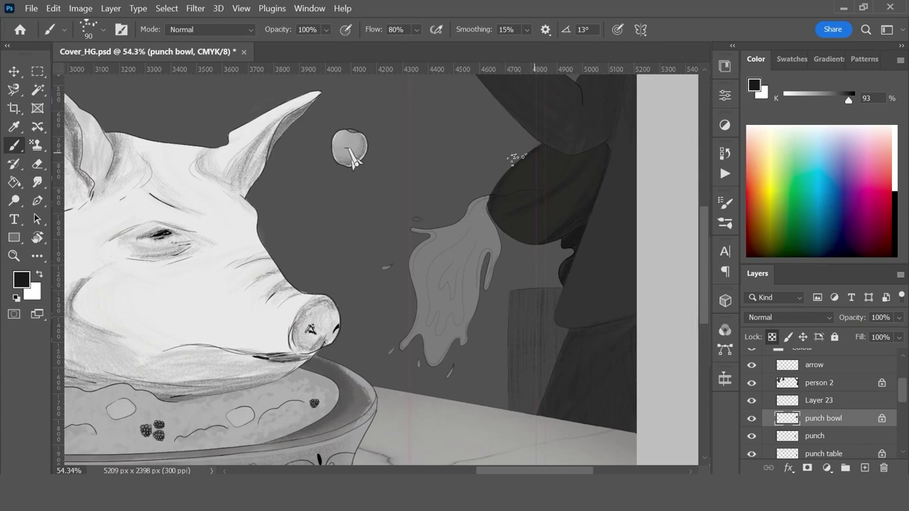
Step: Sample greys around the punch bowl and take up the Smudge tool at 15% strength to blend the bowl's shading
{"action": "left_click", "coordinate": [525, 165], "text": "alt"}
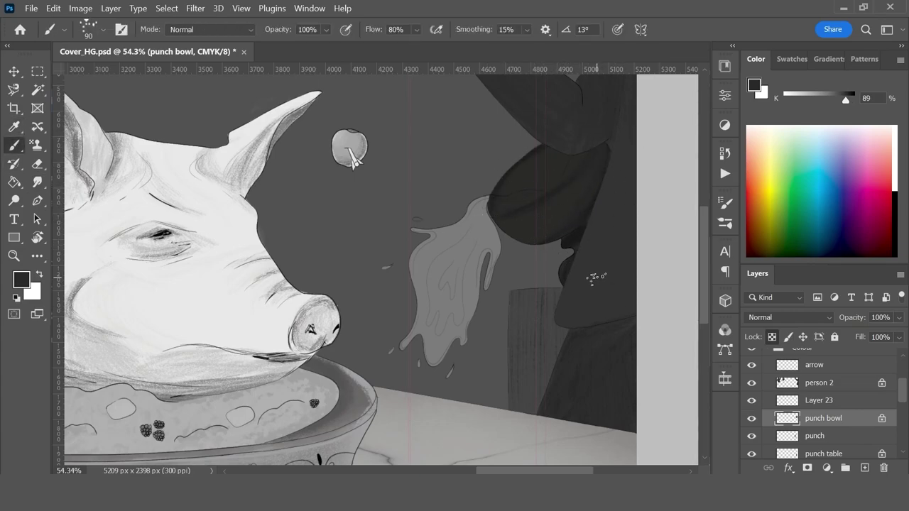
{"action": "left_click", "coordinate": [103, 29]}
{"action": "left_click_drag", "start_coordinate": [62, 69], "coordinate": [42, 69]}
{"action": "key", "text": "r"}
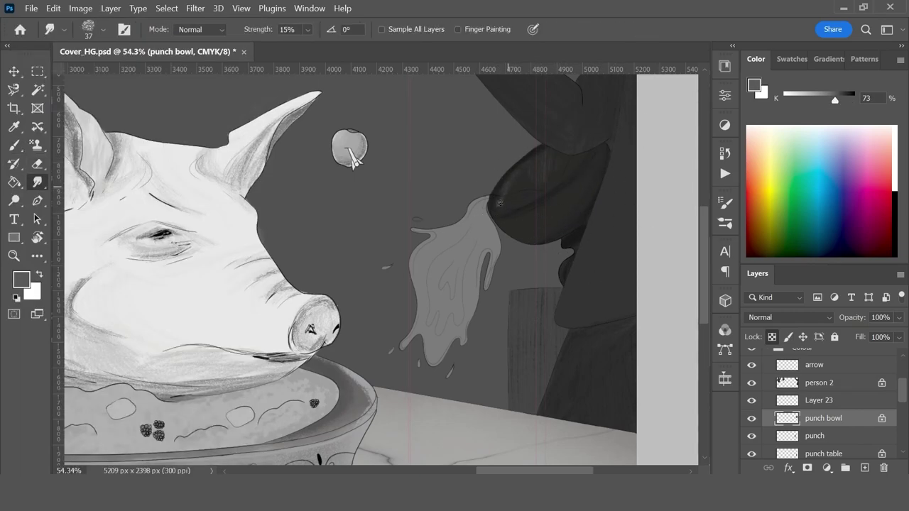
Step: Move the punch layer above the punch bowl layer
{"action": "left_click", "coordinate": [752, 436]}
{"action": "left_click", "coordinate": [751, 436]}
{"action": "left_click_drag", "start_coordinate": [838, 436], "coordinate": [843, 412]}
{"action": "key", "text": "ctrl+minus"}
{"action": "key", "text": "ctrl+minus"}
{"action": "key", "text": "ctrl+minus"}
{"action": "key", "text": "ctrl+minus"}
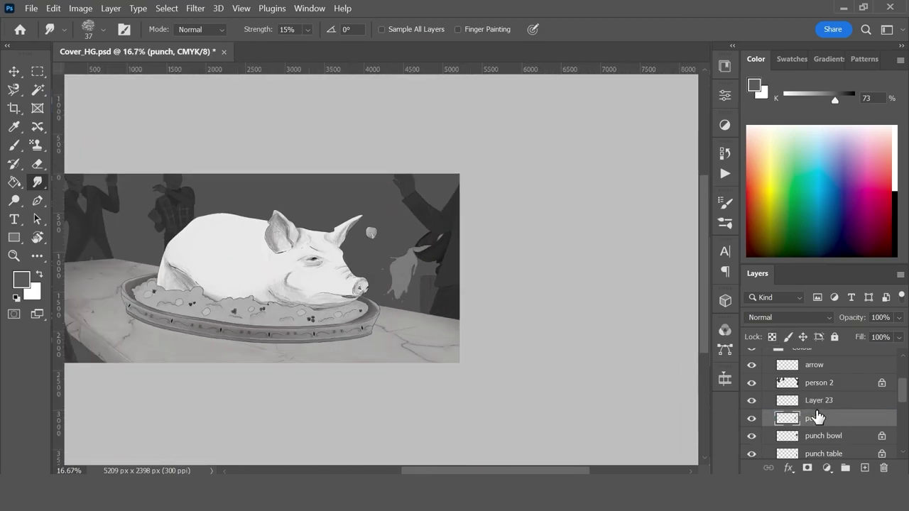
{"action": "key", "text": "ctrl+plus"}
{"action": "key", "text": "ctrl+plus"}
{"action": "key", "text": "ctrl+plus"}
{"action": "key", "text": "ctrl+plus"}
Step: Select the punch bowl layer and brush shading along the bowl's upper edge
{"action": "left_click", "coordinate": [821, 436]}
{"action": "key", "text": "b"}
{"action": "left_click_drag", "start_coordinate": [564, 145], "coordinate": [531, 174]}
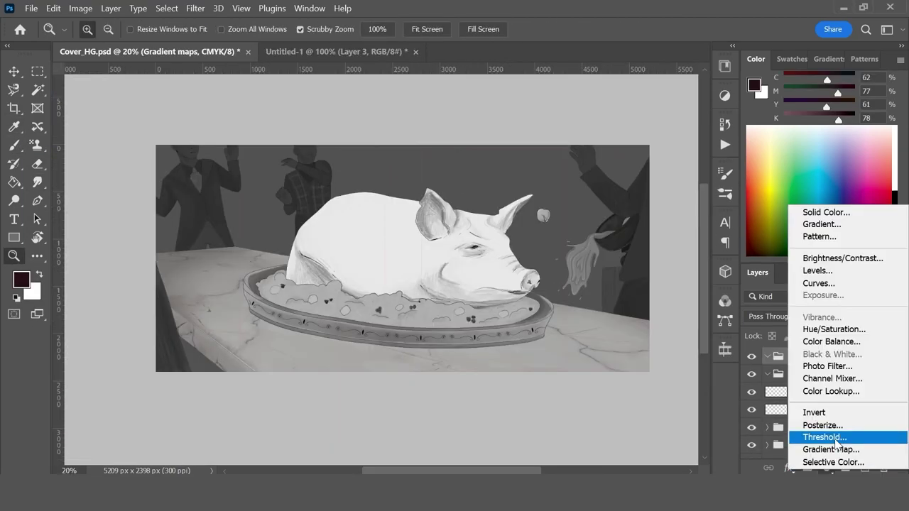
Step: Add a Gradient Map adjustment in the Gradient maps group and recolour the gradient's dark purple stop
{"action": "left_click", "coordinate": [822, 446]}
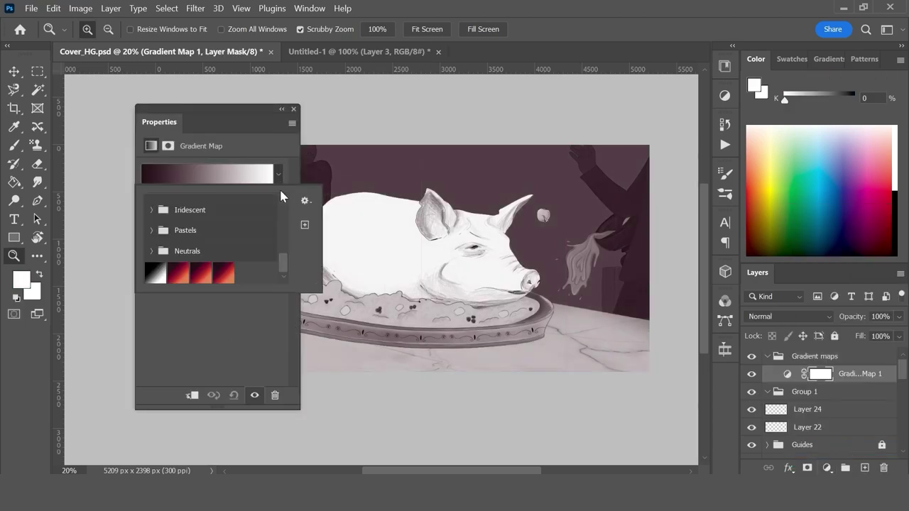
{"action": "left_click", "coordinate": [279, 183]}
{"action": "left_click_drag", "start_coordinate": [227, 117], "coordinate": [680, 122]}
{"action": "left_click", "coordinate": [662, 187]}
{"action": "left_click", "coordinate": [692, 305]}
{"action": "left_click", "coordinate": [660, 364]}
{"action": "left_click_drag", "start_coordinate": [645, 258], "coordinate": [649, 274]}
{"action": "left_click", "coordinate": [801, 137]}
Step: Recolour the gradient's stop at 71% location to a strong red
{"action": "left_click", "coordinate": [808, 306]}
{"action": "left_click", "coordinate": [661, 365]}
{"action": "mouse_move", "coordinate": [623, 173]}
{"action": "left_mouse_down"}
{"action": "mouse_move", "coordinate": [613, 183]}
{"action": "mouse_move", "coordinate": [623, 187]}
{"action": "left_mouse_up"}
{"action": "left_click", "coordinate": [801, 137]}
{"action": "key", "text": "ctrl+z"}
{"action": "left_click", "coordinate": [800, 307]}
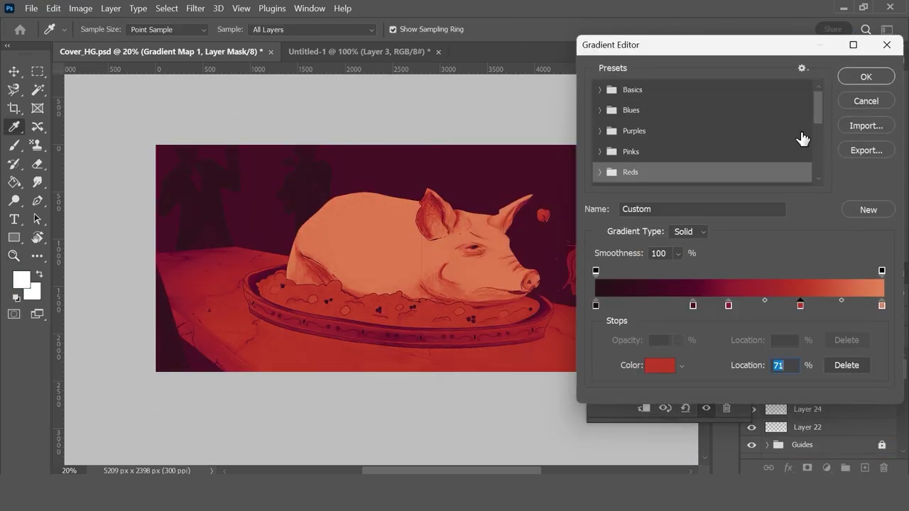
{"action": "left_click", "coordinate": [661, 364]}
{"action": "left_click", "coordinate": [801, 137]}
Step: Recolour the gradient's lightest stop to a pale orange and shift the dark purple stop towards the dark end
{"action": "left_click_drag", "start_coordinate": [882, 307], "coordinate": [866, 310]}
{"action": "left_click", "coordinate": [882, 307]}
{"action": "left_click", "coordinate": [661, 364]}
{"action": "left_click_drag", "start_coordinate": [587, 156], "coordinate": [576, 147]}
{"action": "left_click", "coordinate": [801, 137]}
{"action": "left_click", "coordinate": [864, 308]}
{"action": "left_click", "coordinate": [866, 77]}
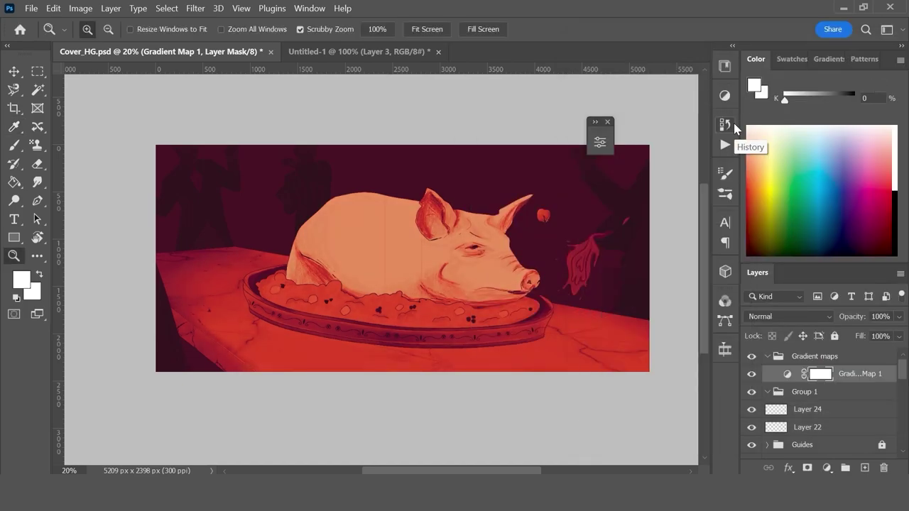
{"action": "double_click", "coordinate": [781, 372]}
{"action": "left_click_drag", "start_coordinate": [693, 305], "coordinate": [600, 311]}
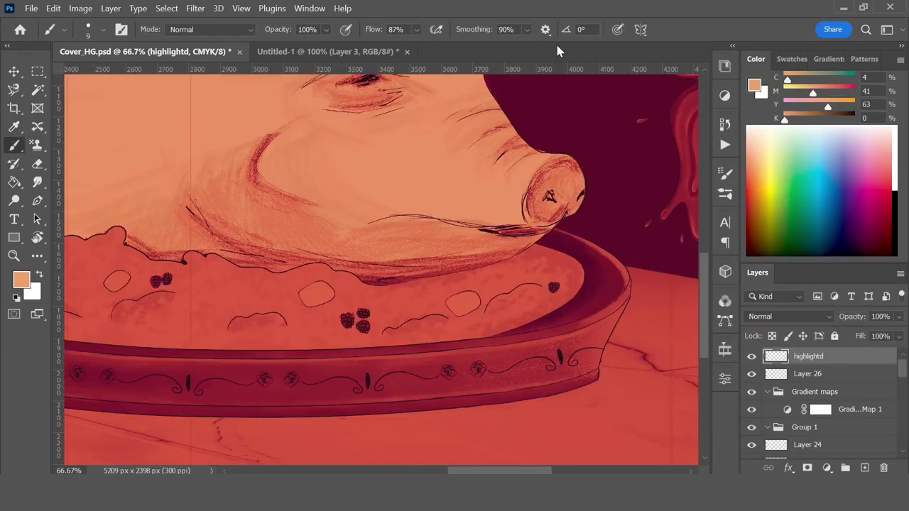
Step: Paint thin pale orange highlights with a 9 px brush along the platter's right end and outer rim on the highlightd layer
{"action": "scroll", "coordinate": [602, 262], "scroll_direction": "up", "scroll_amount": 3}
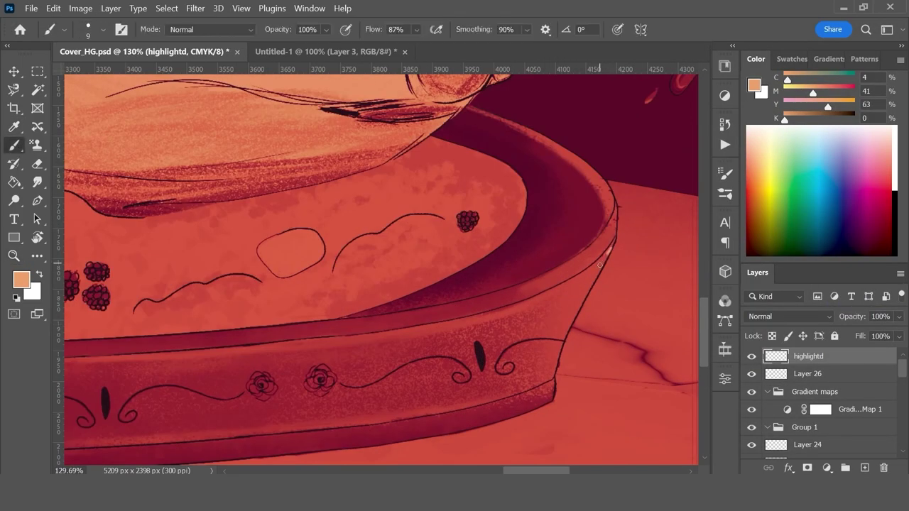
{"action": "left_click_drag", "start_coordinate": [615, 241], "coordinate": [642, 296]}
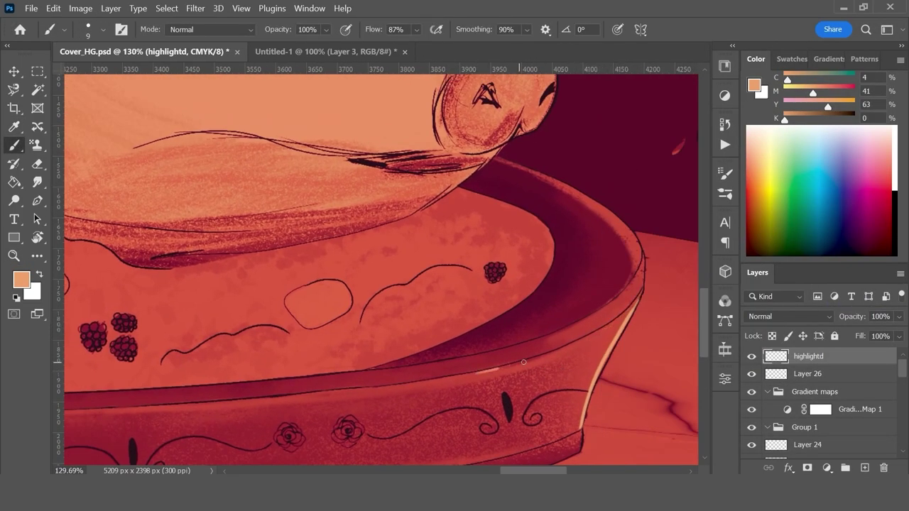
{"action": "key", "text": "ctrl+z"}
{"action": "key", "text": "ctrl+minus"}
{"action": "key", "text": "ctrl+minus"}
{"action": "key", "text": "ctrl+minus"}
{"action": "key", "text": "ctrl+plus"}
{"action": "key", "text": "ctrl+plus"}
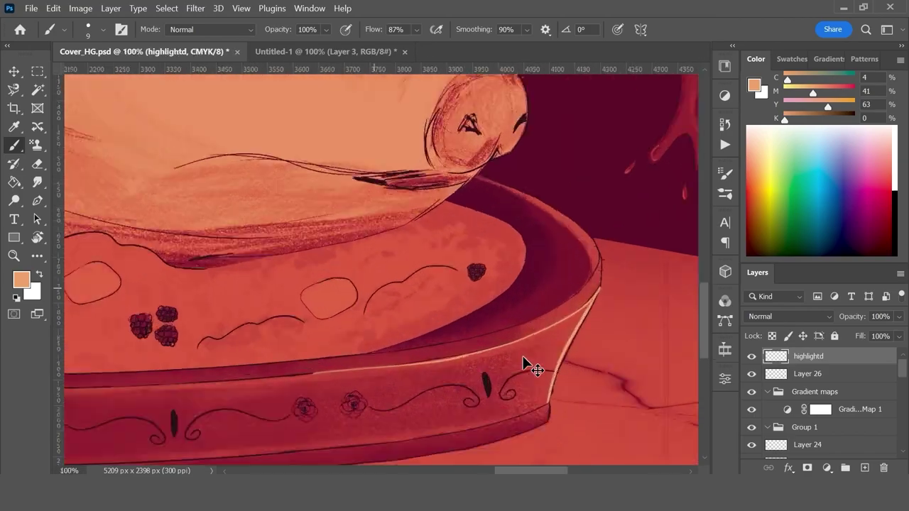
Step: Thicken the highlight at the platter's end and add highlights to the rim beneath the snout and along the base band
{"action": "left_click_drag", "start_coordinate": [456, 349], "coordinate": [441, 352]}
{"action": "left_click_drag", "start_coordinate": [574, 302], "coordinate": [544, 352]}
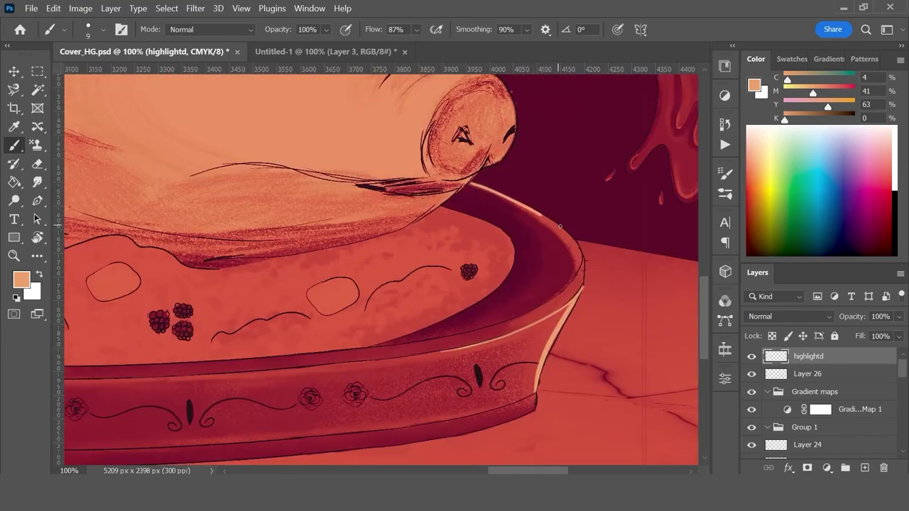
{"action": "scroll", "coordinate": [611, 254], "scroll_direction": "down", "scroll_amount": 4}
{"action": "scroll", "coordinate": [611, 254], "scroll_direction": "up", "scroll_amount": 3}
{"action": "left_click_drag", "start_coordinate": [481, 353], "coordinate": [405, 372]}
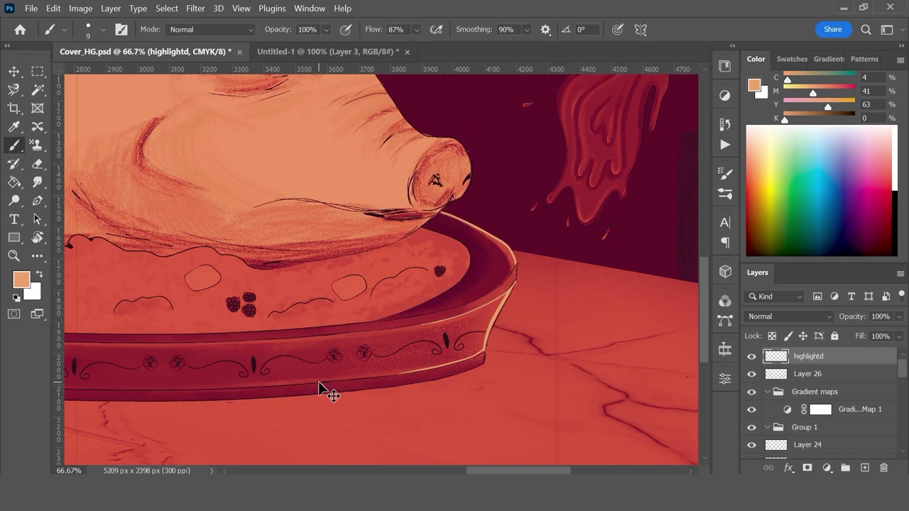
{"action": "scroll", "coordinate": [318, 381], "scroll_direction": "down", "scroll_amount": 3}
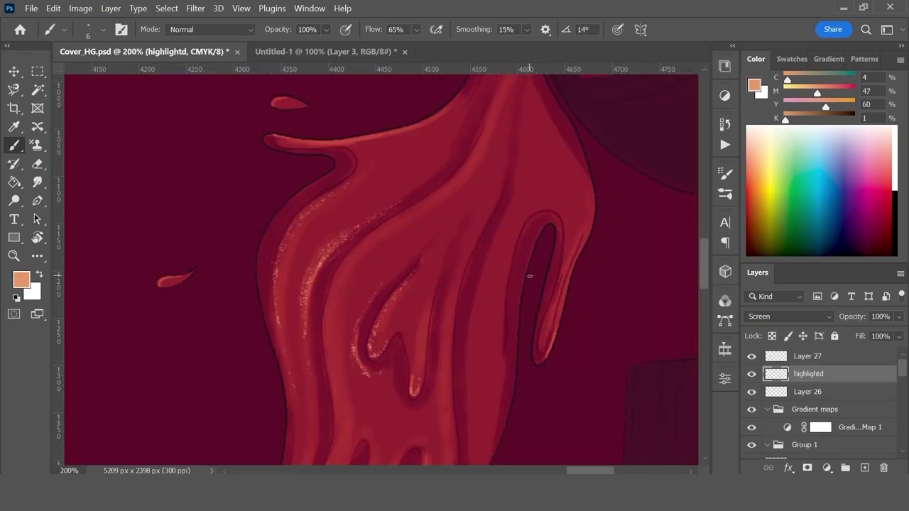
Step: Paint grainy orange highlights with a 6 px brush on the folds and drips of the spilling punch
{"action": "scroll", "coordinate": [427, 346], "scroll_direction": "down", "scroll_amount": 3}
{"action": "scroll", "coordinate": [436, 275], "scroll_direction": "down", "scroll_amount": 6}
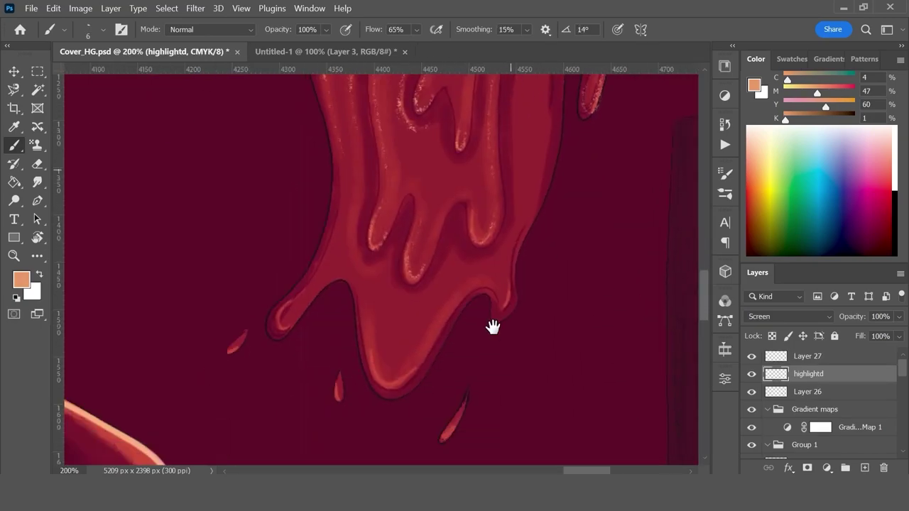
{"action": "scroll", "coordinate": [398, 312], "scroll_direction": "up", "scroll_amount": 6}
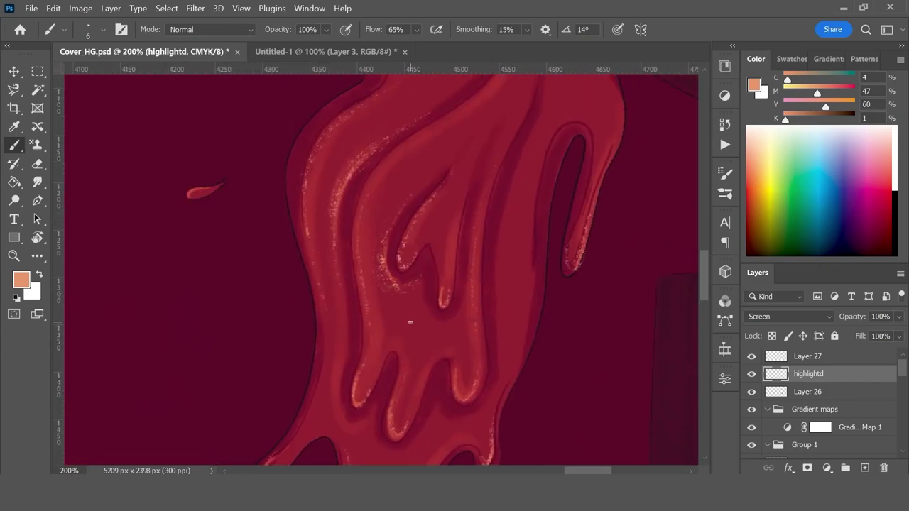
{"action": "scroll", "coordinate": [504, 255], "scroll_direction": "up", "scroll_amount": 10}
{"action": "scroll", "coordinate": [504, 255], "scroll_direction": "right", "scroll_amount": 5}
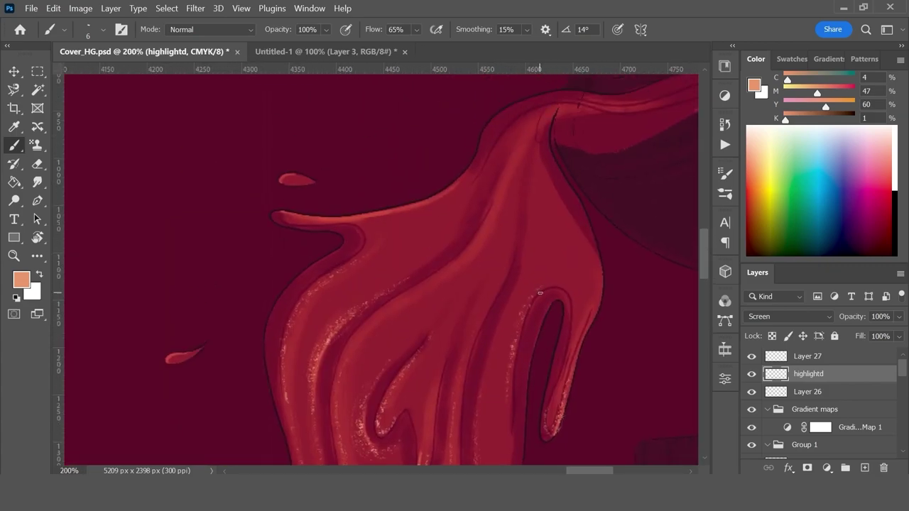
Step: Rotate the canvas and paint a textured highlight along the table's back edge beside the platter
{"action": "key", "text": "ctrl+minus"}
{"action": "key", "text": "ctrl+minus"}
{"action": "key", "text": "ctrl+minus"}
{"action": "key", "text": "ctrl+minus"}
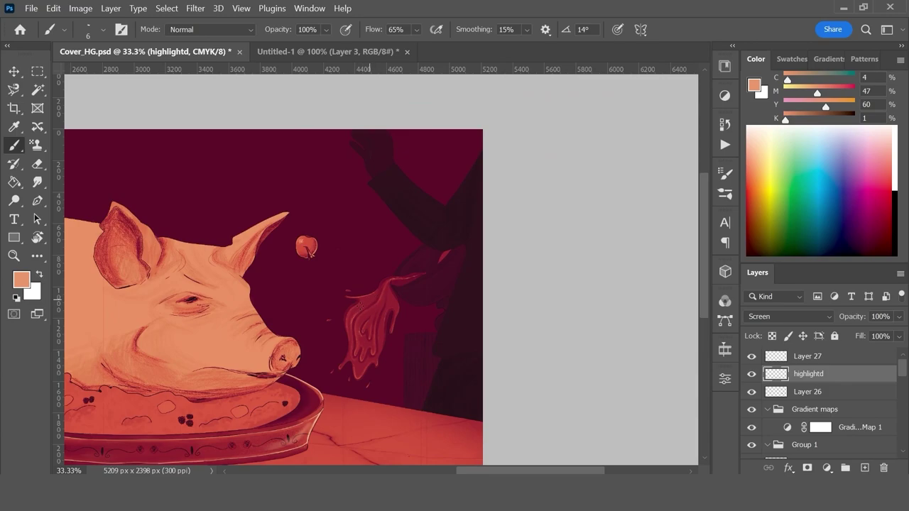
{"action": "left_click_drag", "start_coordinate": [78, 466], "coordinate": [587, 424]}
{"action": "left_click_drag", "start_coordinate": [660, 450], "coordinate": [103, 361]}
{"action": "left_click_drag", "start_coordinate": [505, 286], "coordinate": [568, 283]}
{"action": "key", "text": "b"}
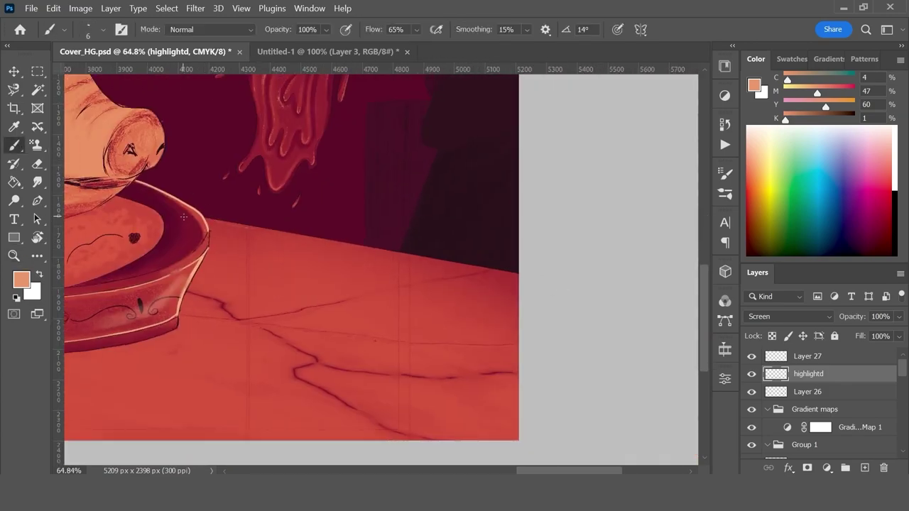
{"action": "key", "text": "r"}
{"action": "left_click_drag", "start_coordinate": [183, 235], "coordinate": [91, 36]}
{"action": "left_click_drag", "start_coordinate": [142, 168], "coordinate": [179, 208]}
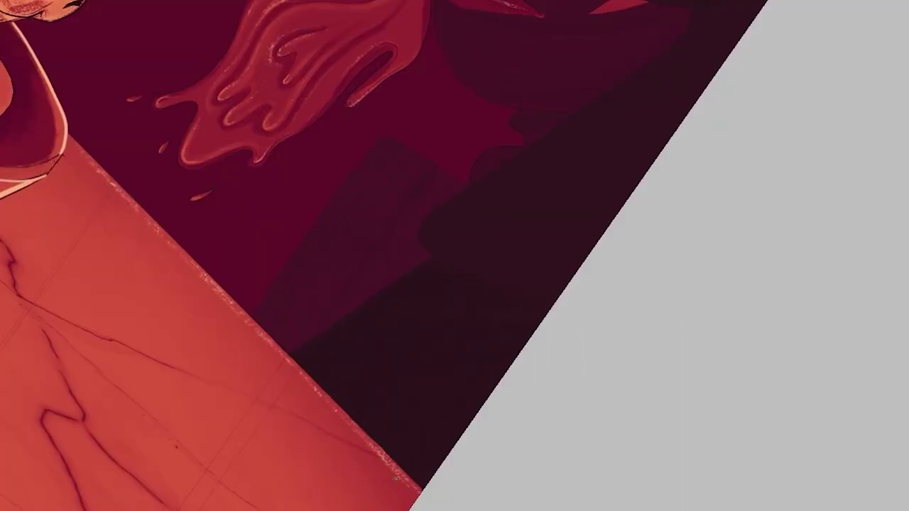
Step: Continue the textured highlight along the table's edge at its far left end
{"action": "key", "text": "ctrl+minus"}
{"action": "key", "text": "ctrl+minus"}
{"action": "key", "text": "ctrl+minus"}
{"action": "mouse_move", "coordinate": [43, 341]}
{"action": "left_mouse_down"}
{"action": "mouse_move", "coordinate": [315, 459]}
{"action": "mouse_move", "coordinate": [377, 503]}
{"action": "left_mouse_up"}
{"action": "key", "text": "ctrl+plus"}
{"action": "key", "text": "ctrl+plus"}
{"action": "key", "text": "ctrl+plus"}
{"action": "left_click_drag", "start_coordinate": [48, 163], "coordinate": [304, 419]}
{"action": "key", "text": "ctrl+minus"}
{"action": "key", "text": "ctrl+minus"}
{"action": "key", "text": "ctrl+minus"}
{"action": "key", "text": "ctrl+minus"}
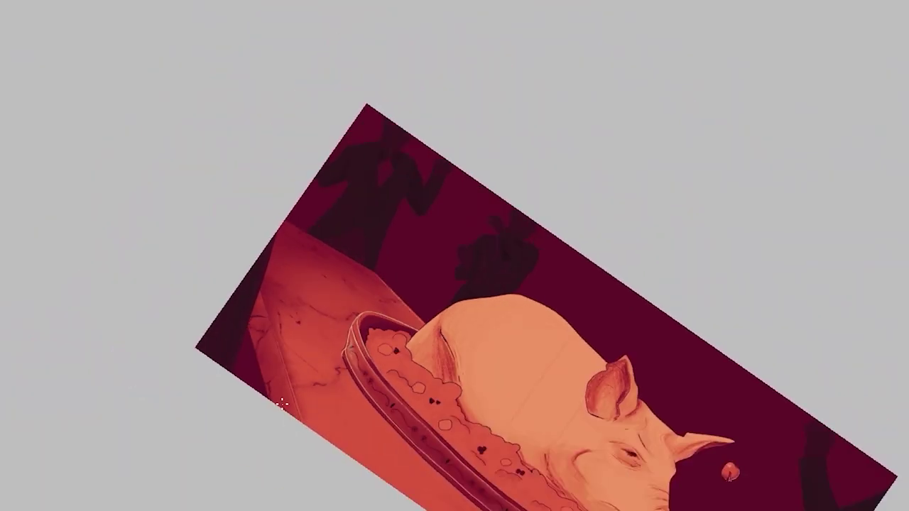
Step: Add the cover texts "THE HUNGER GAMES" and "SUZZANE COLLINS" in orange Input Mono Narrow Black
{"action": "type", "text": "THE HUNGER GAMES"}
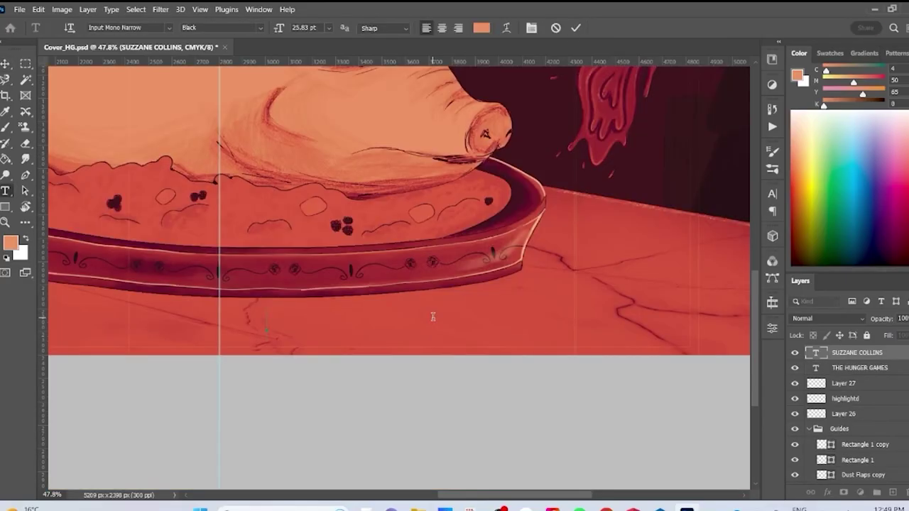
{"action": "type", "text": "ZZANE COLLINS"}
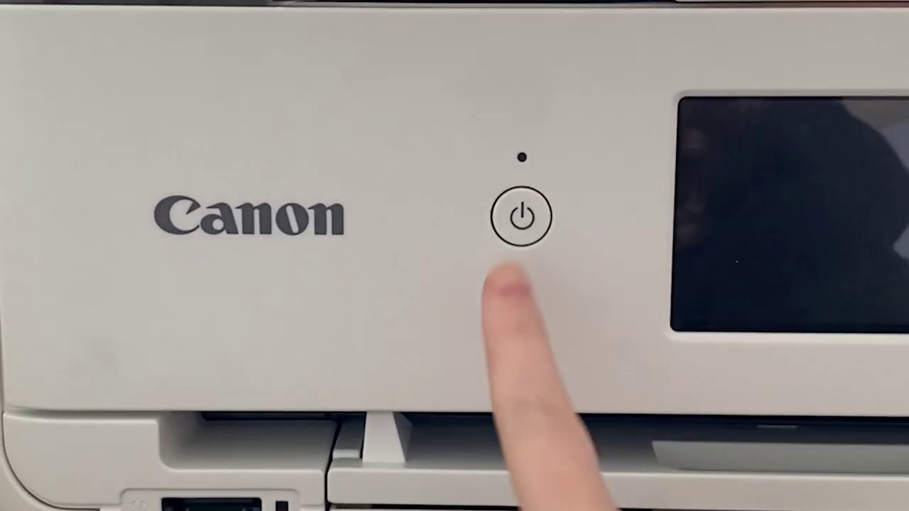